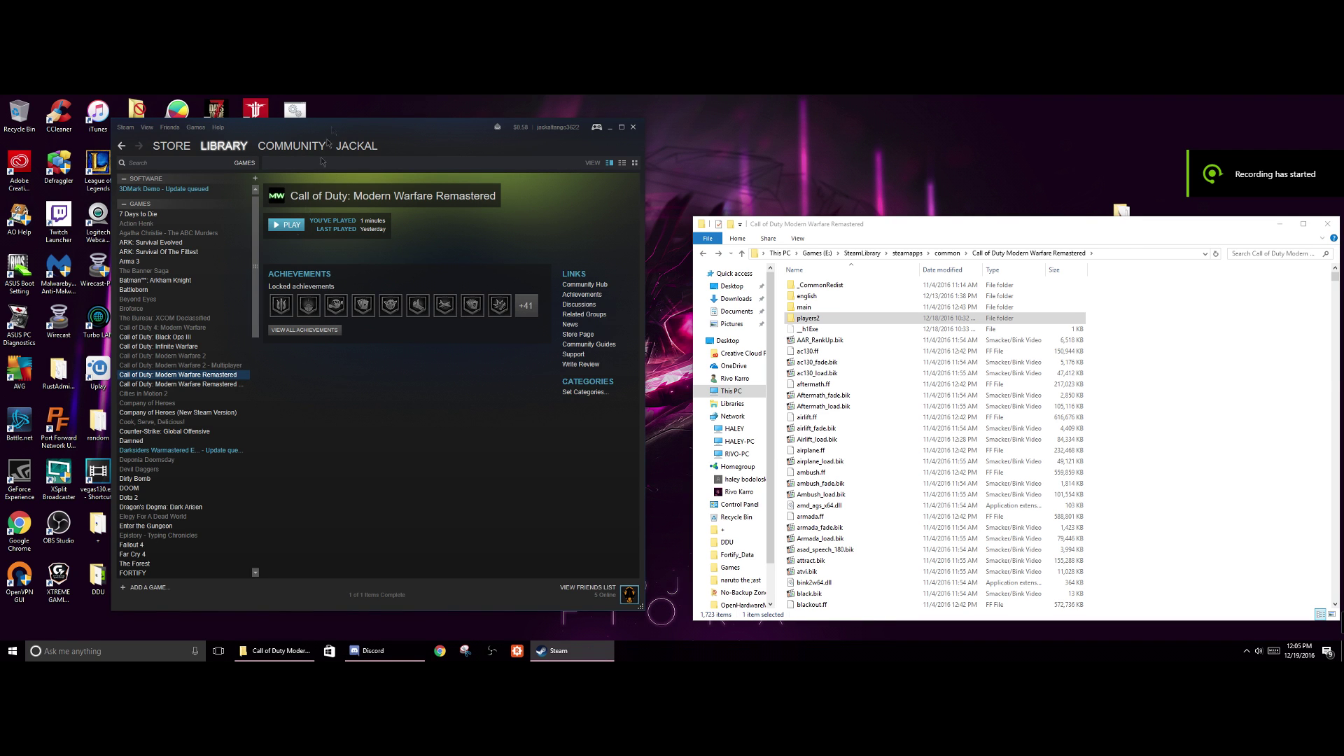
Step: Move Steam aside and select the players2 folder and ac130_fade.bik in the game folder
left_click_drag(379, 130, 422, 128)
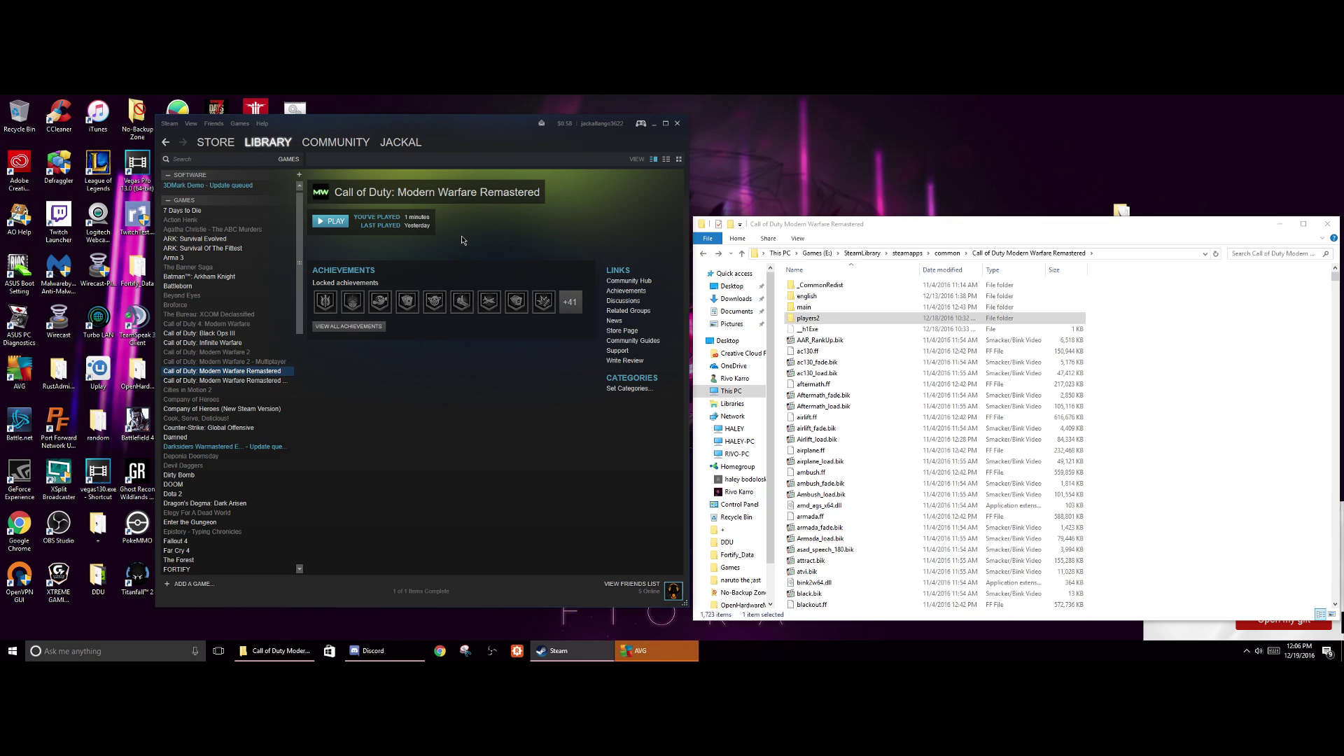
left_click(824, 320)
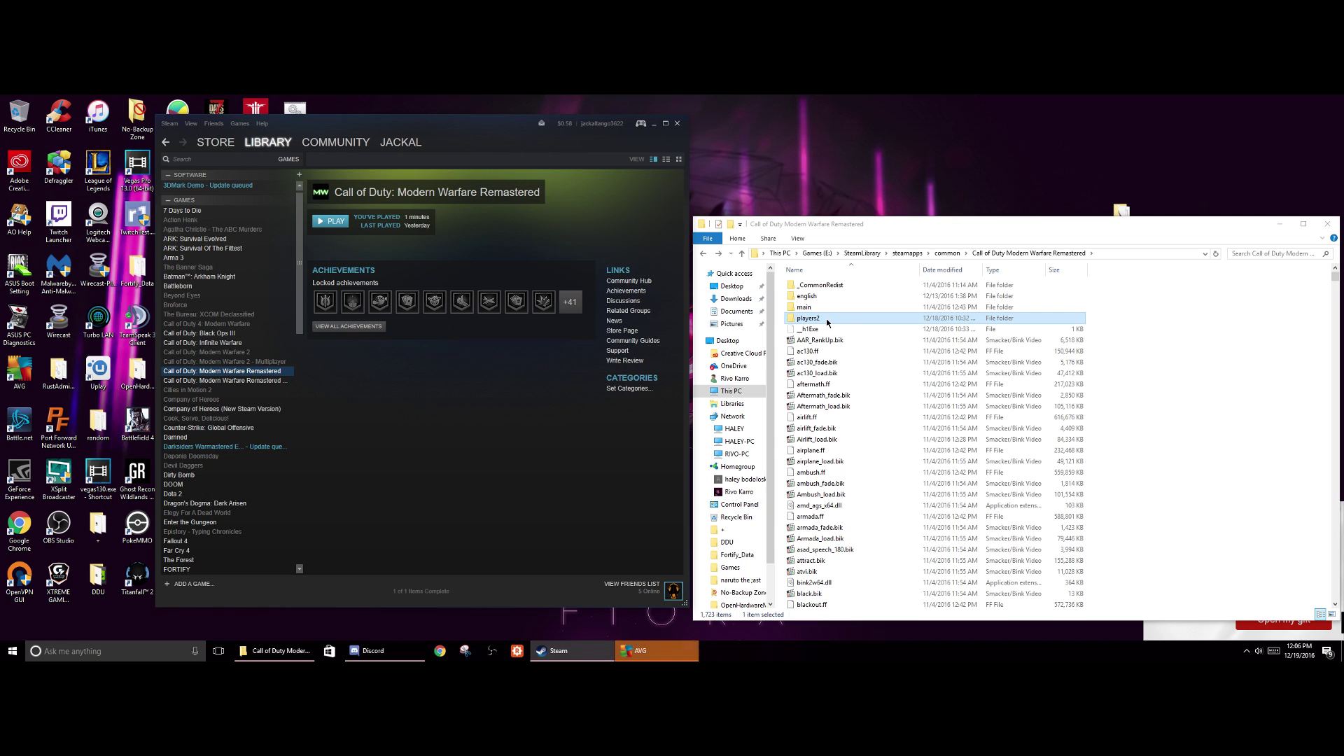
left_click(568, 295)
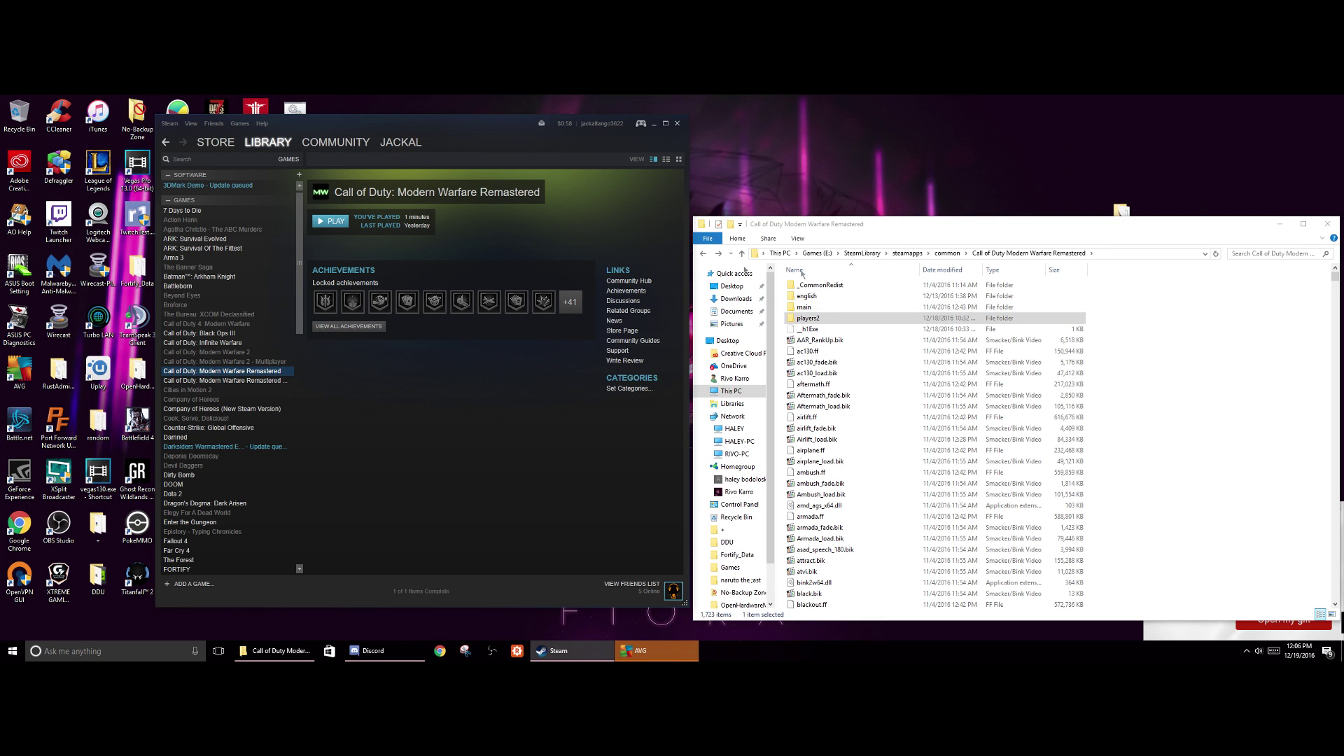
left_click(922, 317)
left_click(879, 363)
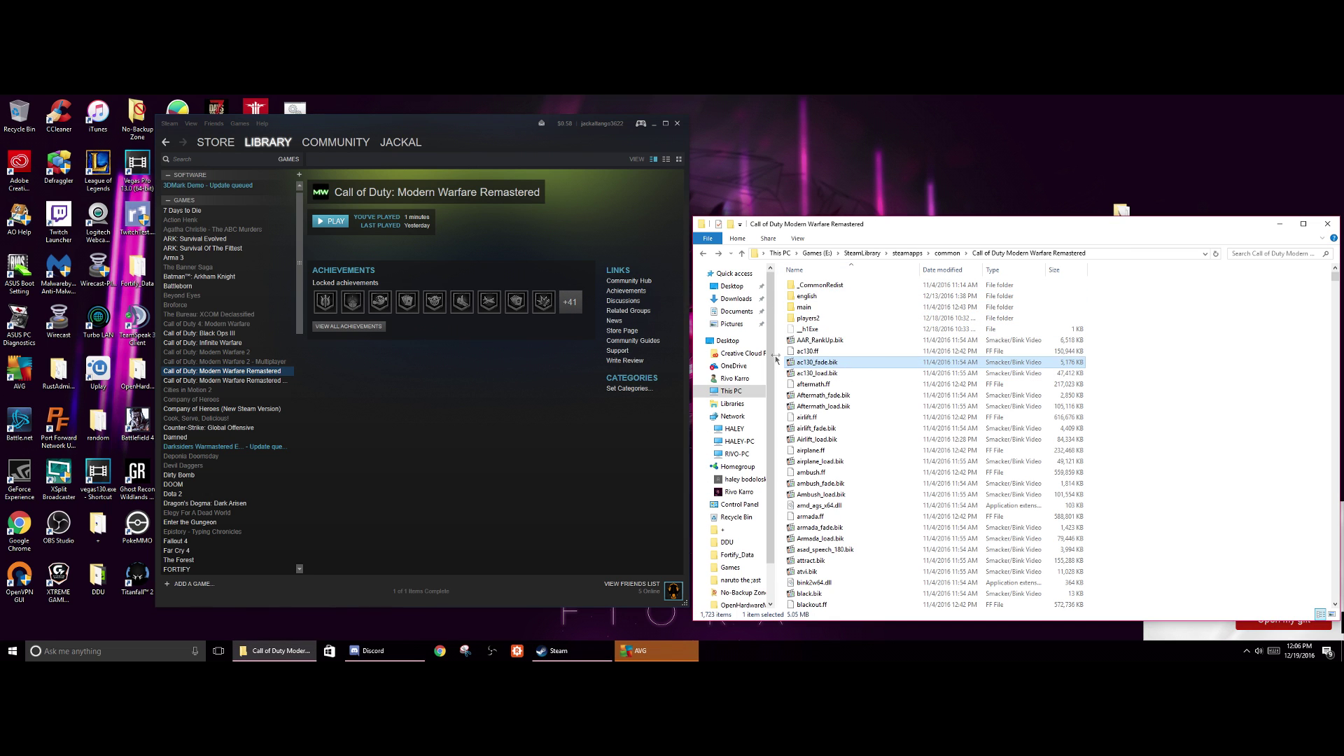
scroll(881, 363, "down", 20)
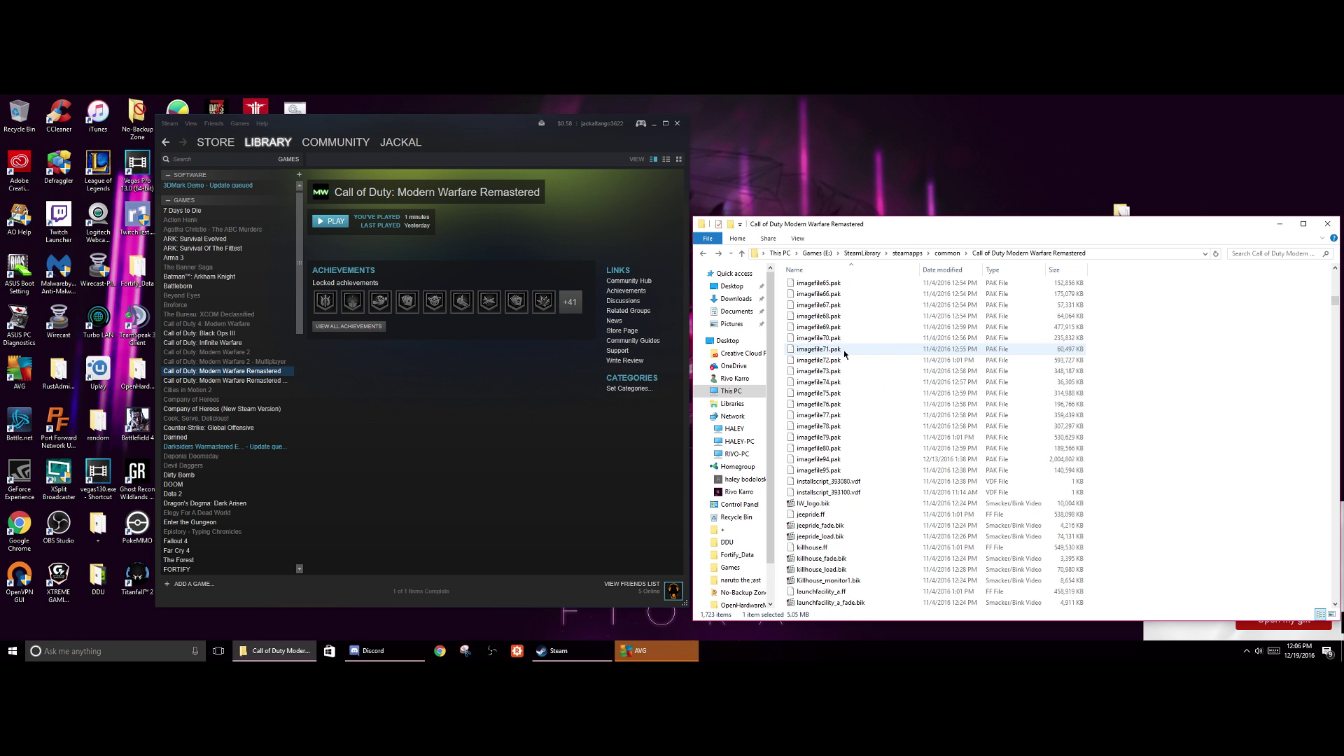
scroll(851, 374, "up", 20)
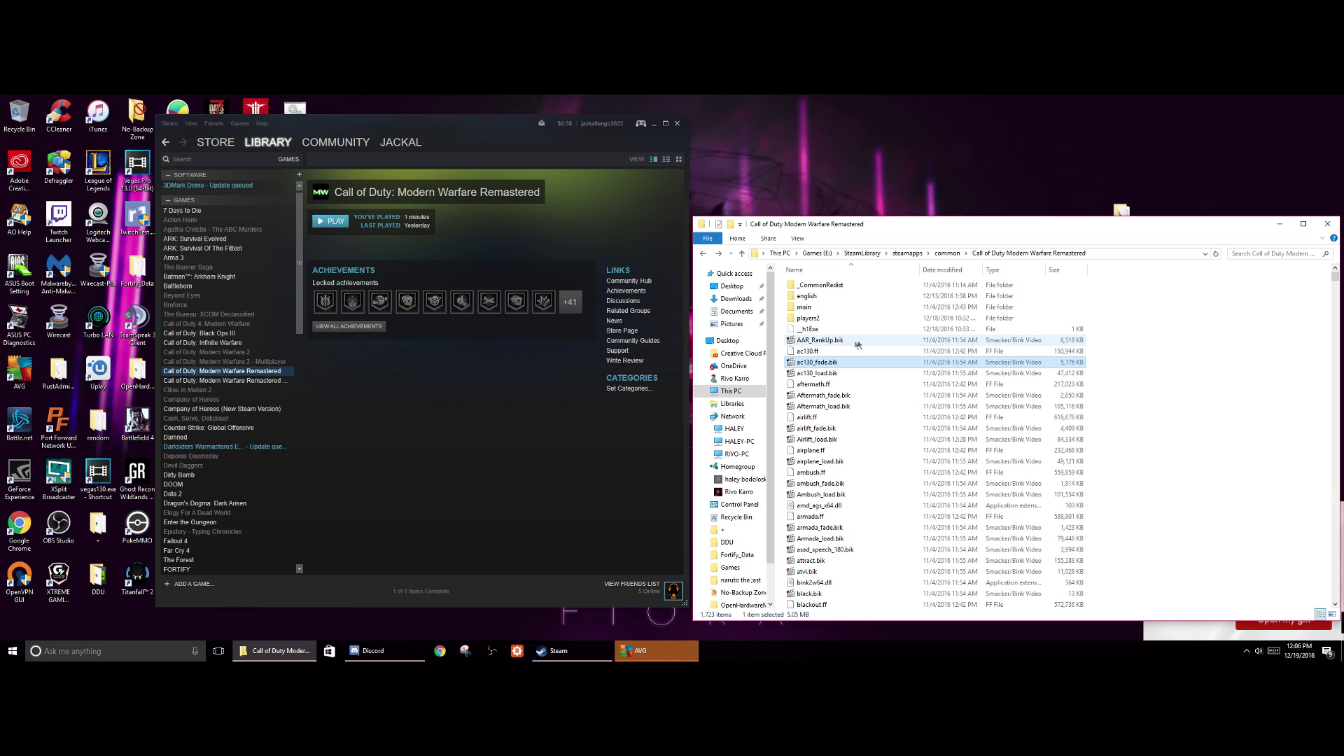
Step: Open players2, select its four config files, and return to the game folder
double_click(809, 318)
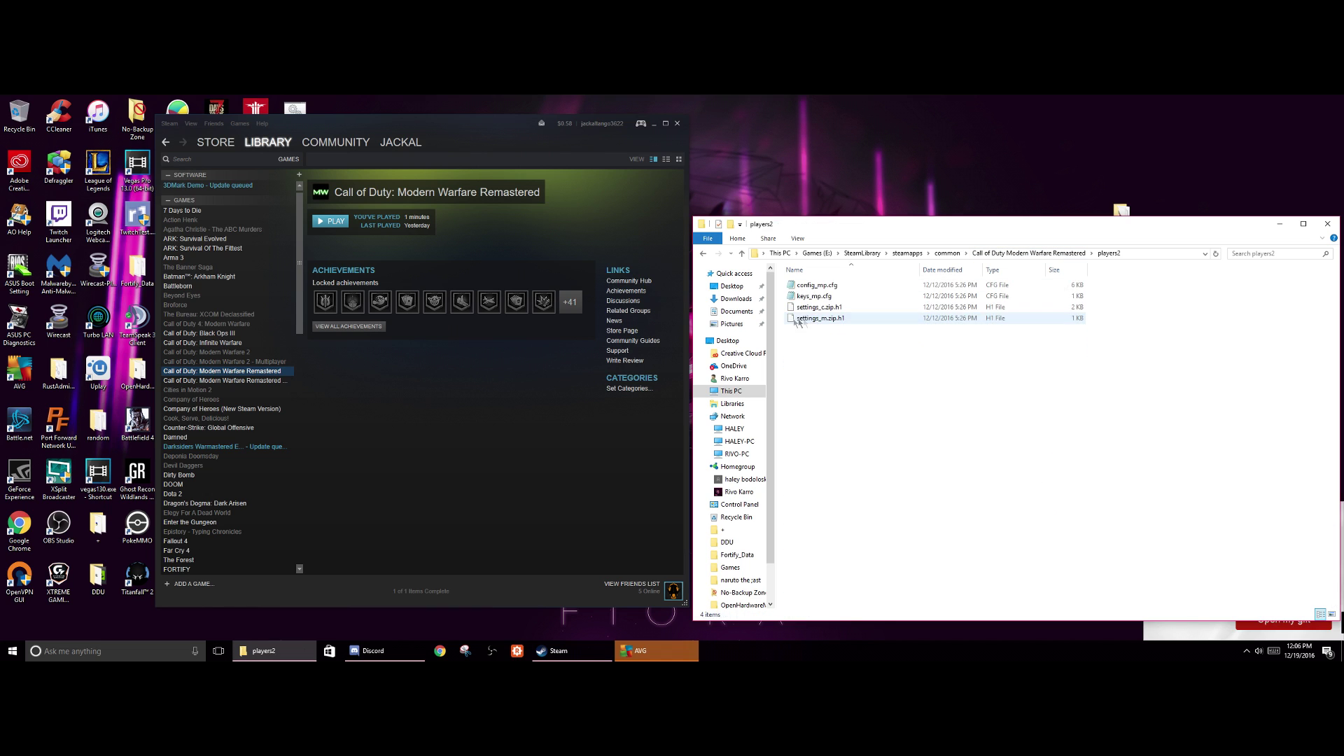
mouse_move(851, 354)
left_mouse_down()
mouse_move(796, 286)
mouse_move(855, 363)
left_mouse_up()
key("alt+Left")
key("alt+Right")
key("alt+Left")
double_click(813, 317)
key("alt+Left")
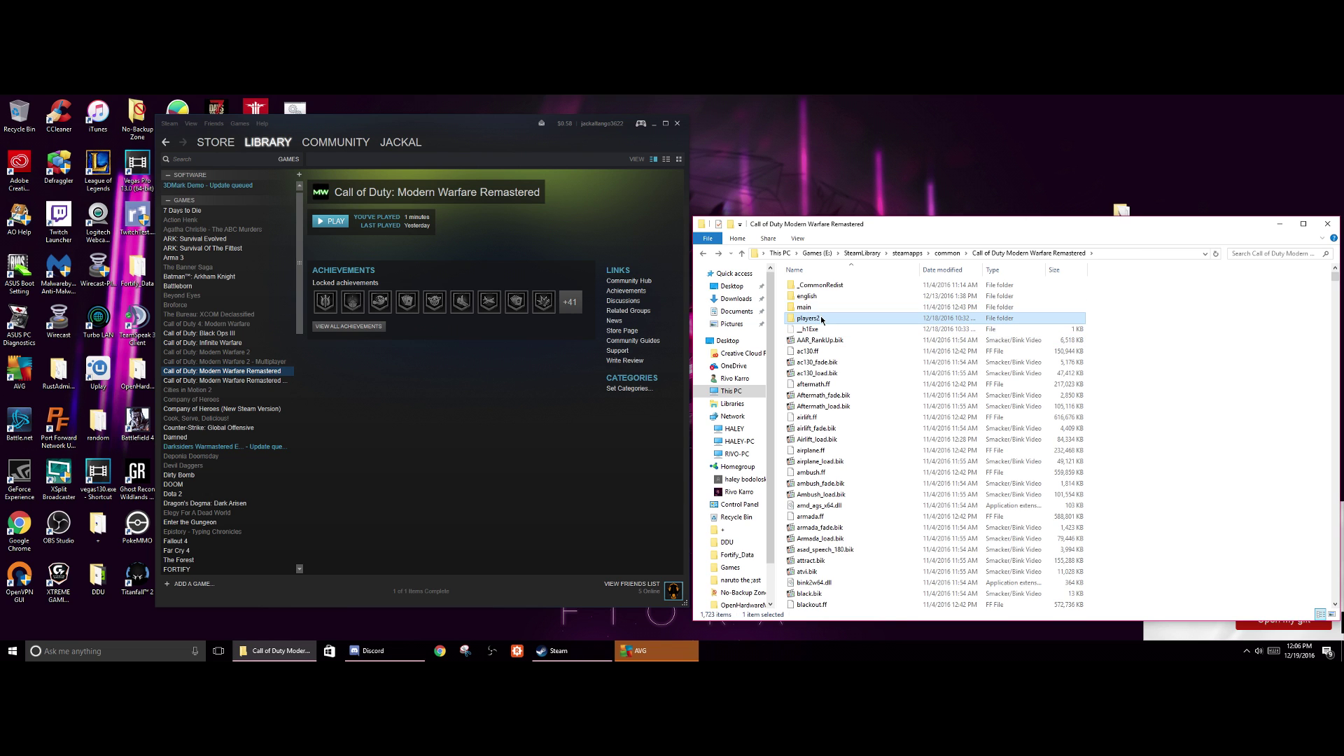
double_click(858, 319)
mouse_move(826, 334)
left_mouse_down()
mouse_move(896, 366)
mouse_move(847, 354)
mouse_move(794, 277)
mouse_move(834, 340)
left_mouse_up()
key("alt+Left")
Step: Search 'advan' for advanced system settings and reach Performance Options' Advanced tab
left_click(131, 654)
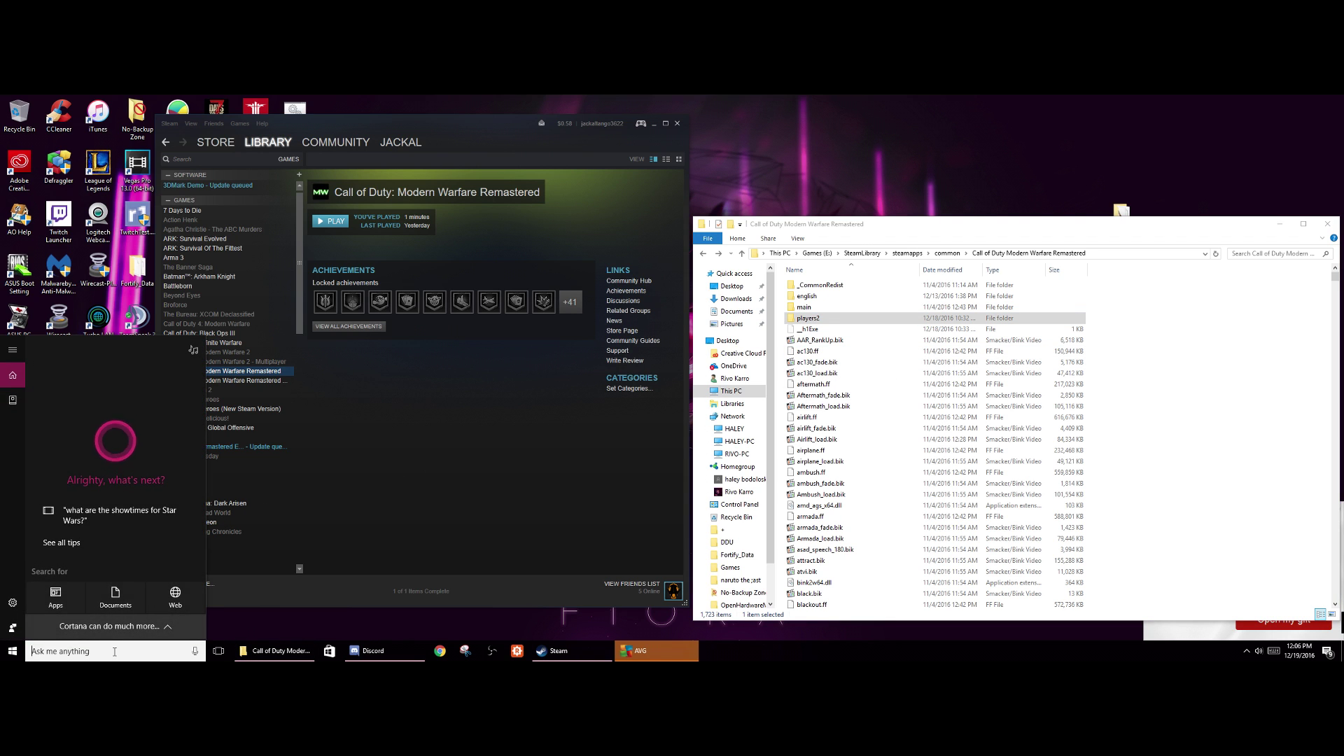
type("advan")
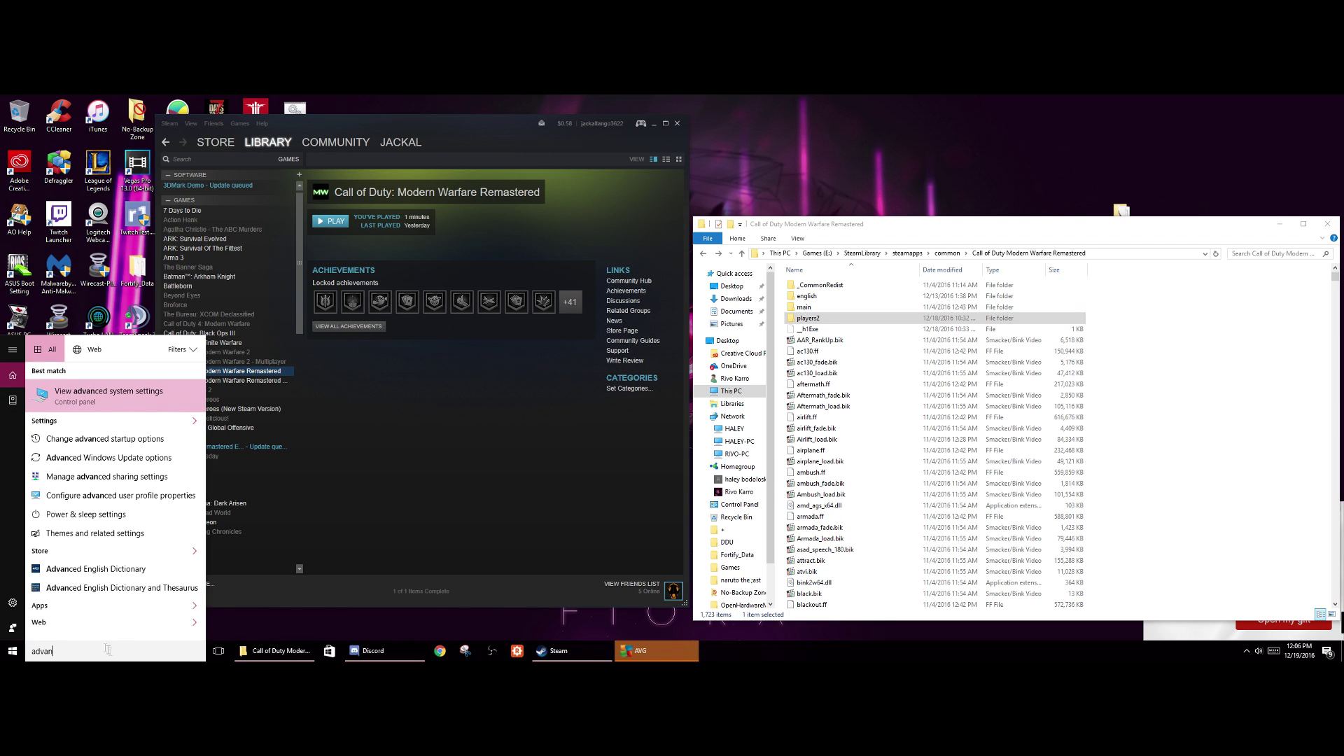
key("Return")
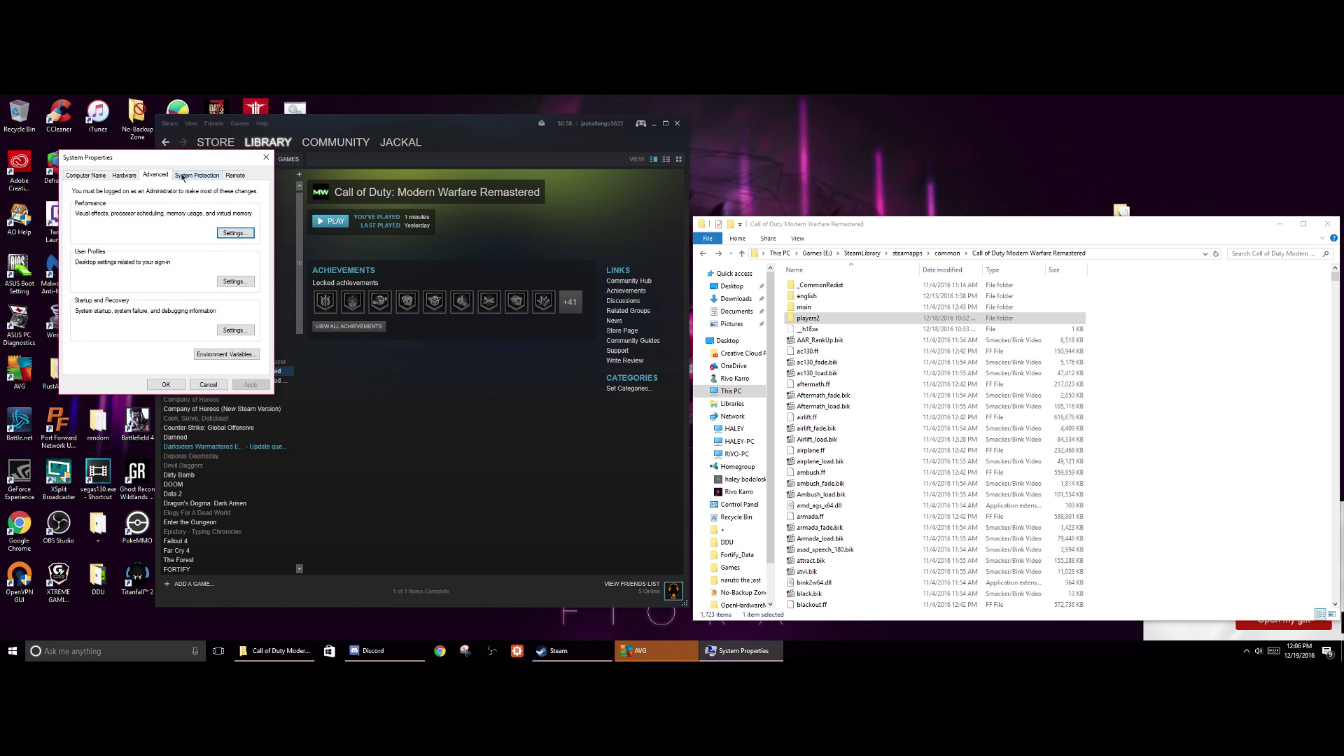
left_click(235, 233)
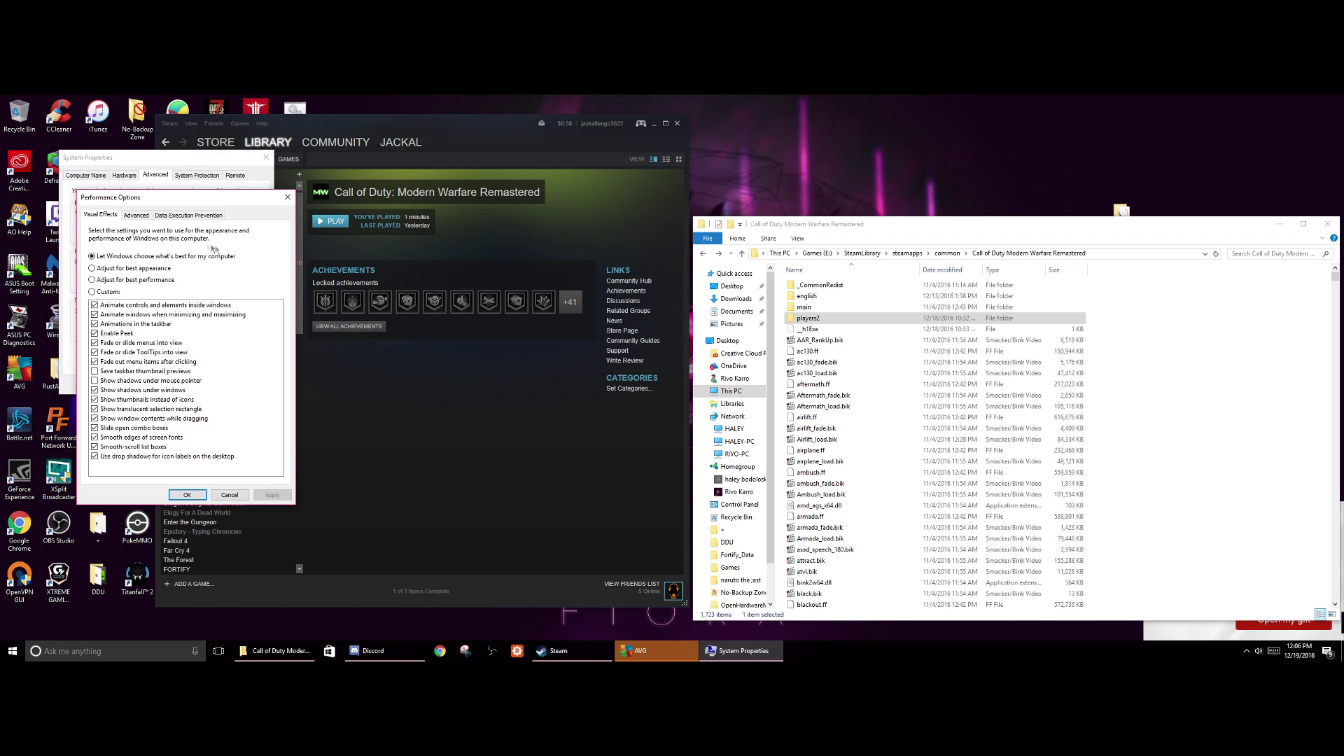
left_click(136, 216)
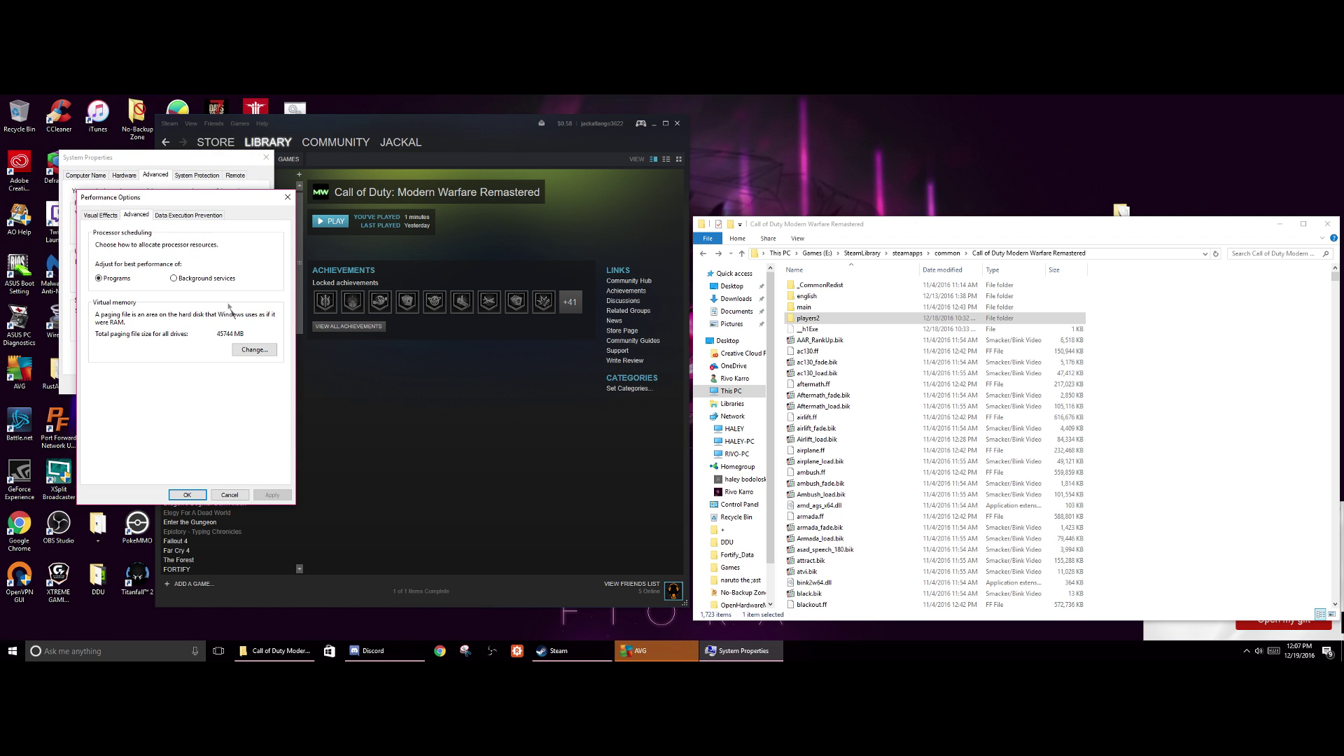
Step: Give drive E: [Games] a custom 30000–60000 MB paging file and confirm the dialogs
left_click(252, 350)
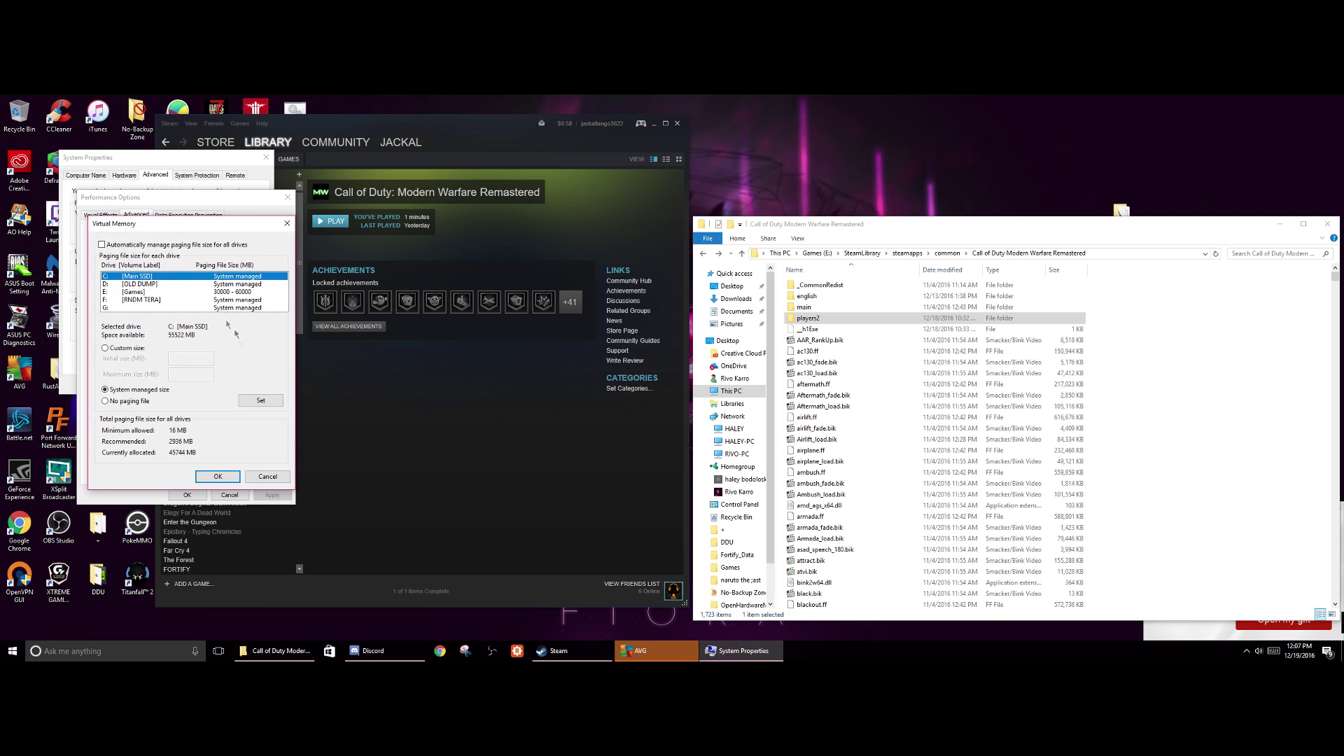
left_click(140, 292)
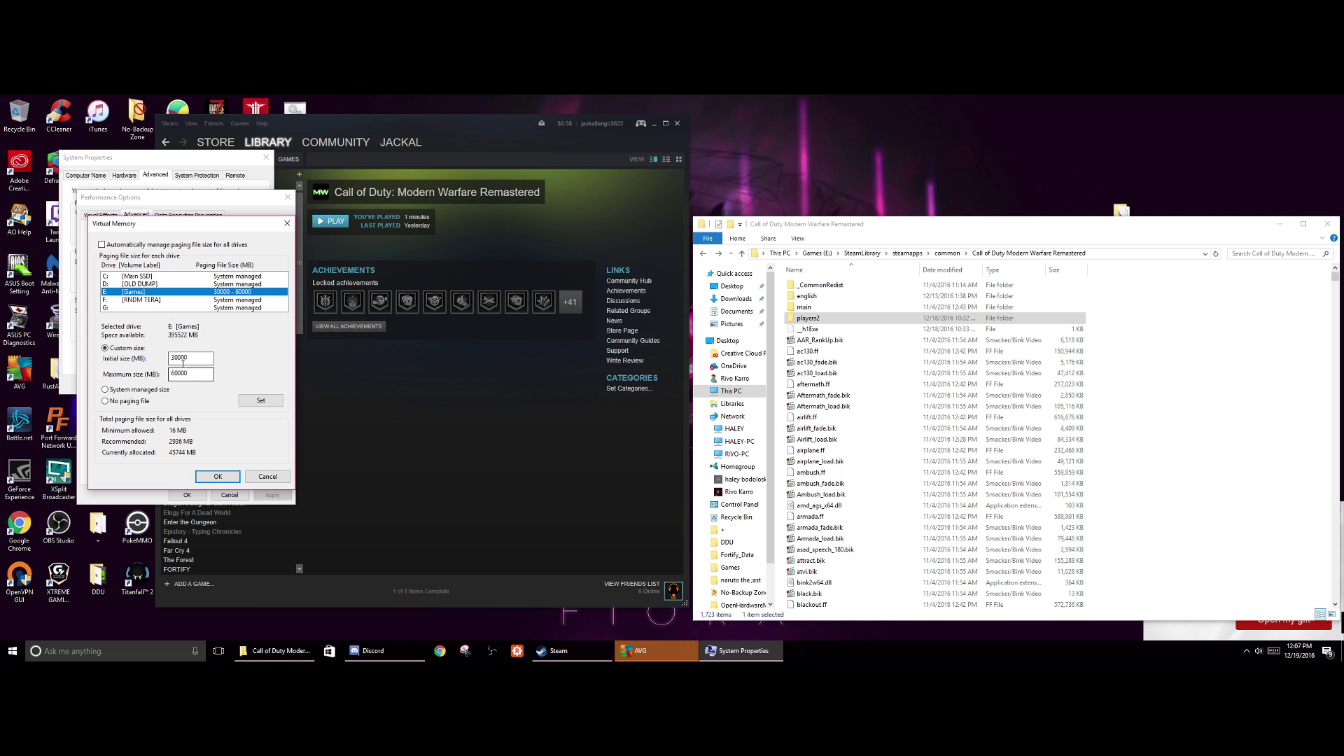
left_click(260, 400)
left_click(218, 476)
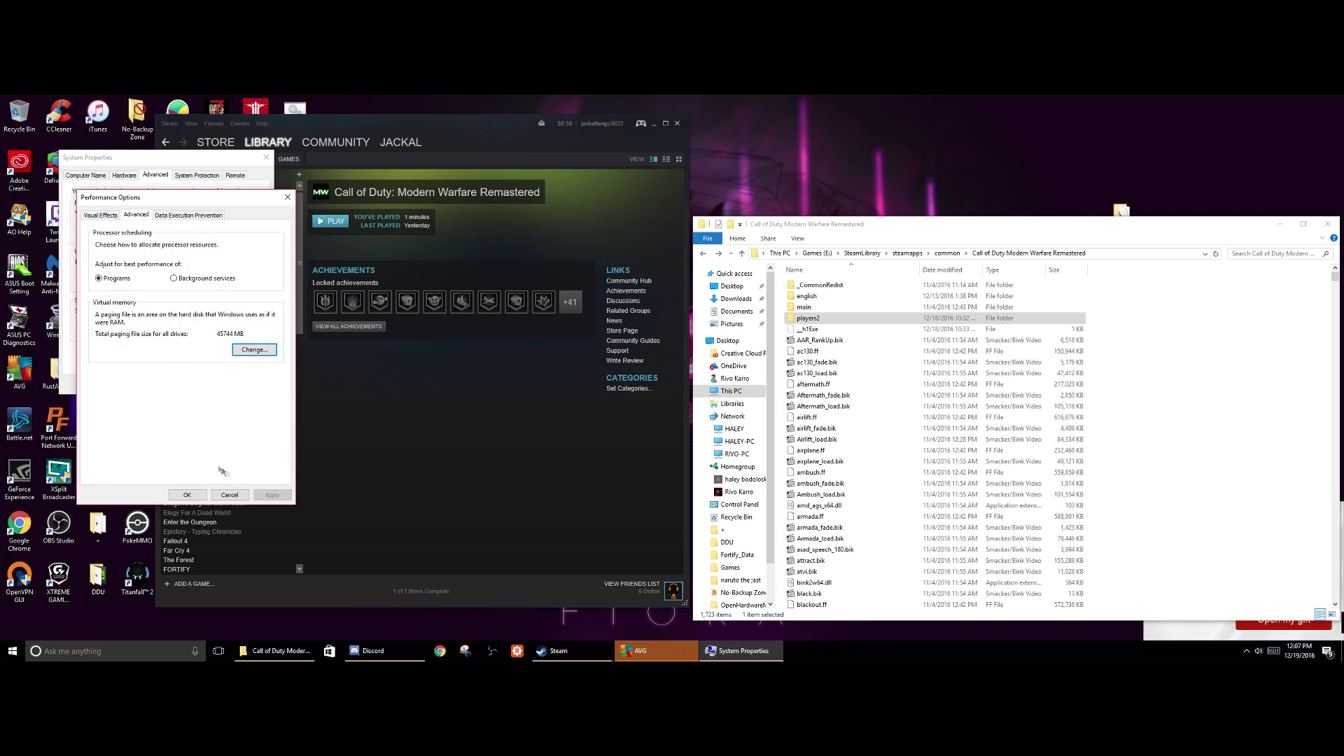
left_click(187, 495)
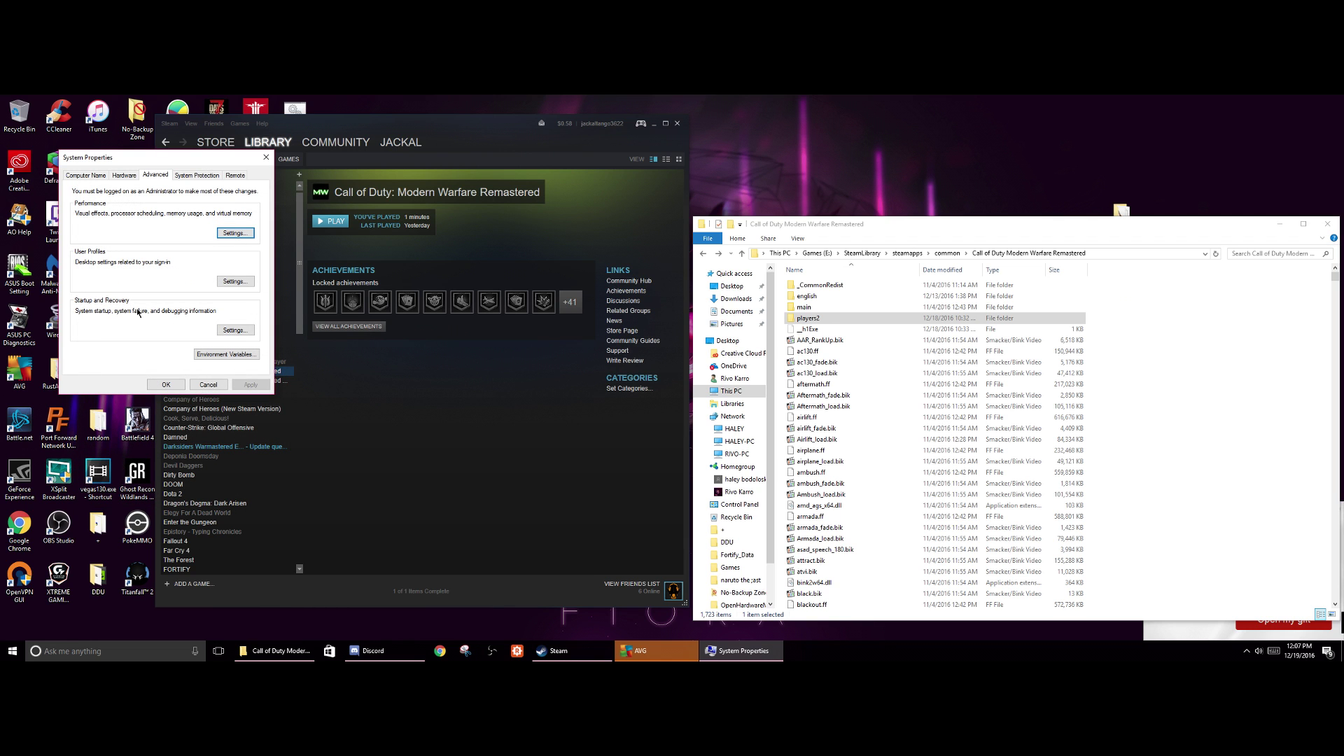
Step: Recheck and reapply the 30000–60000 MB paging size on E:, then close System Properties
left_click(234, 233)
left_click(138, 216)
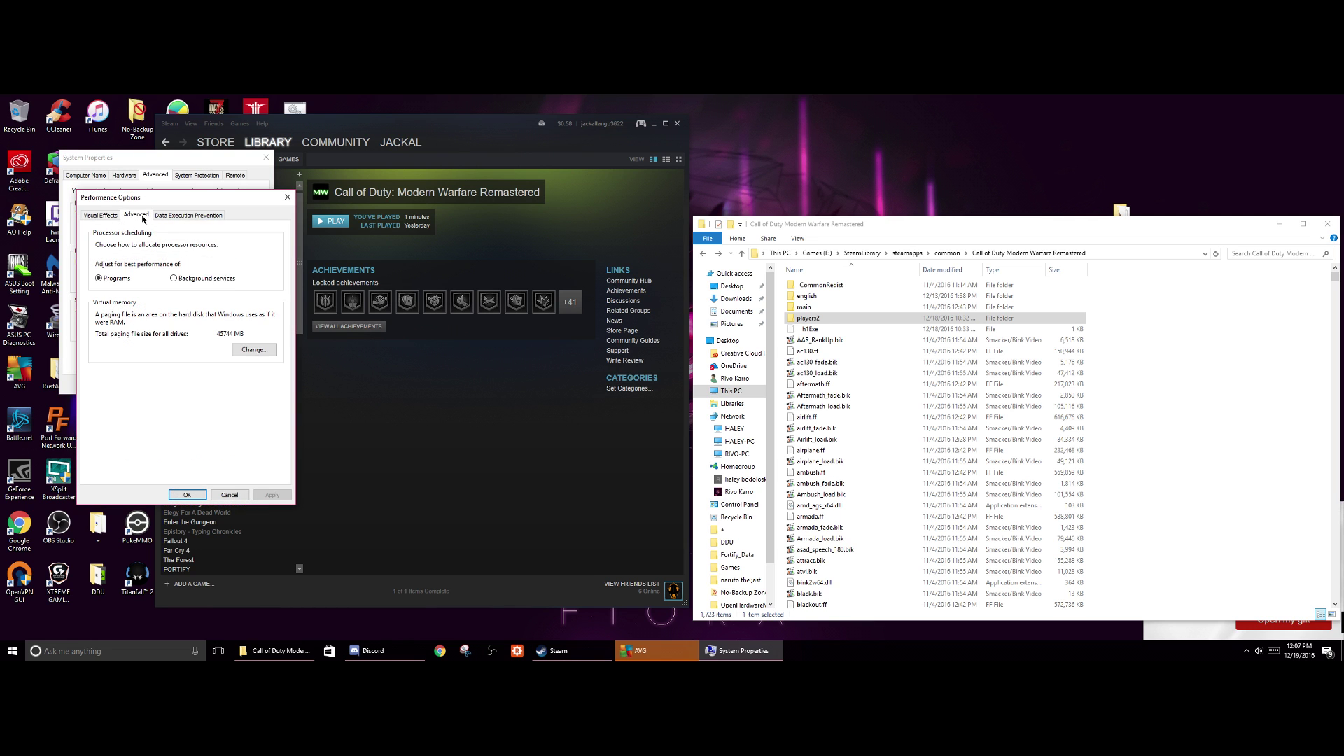
left_click(254, 349)
left_click(184, 291)
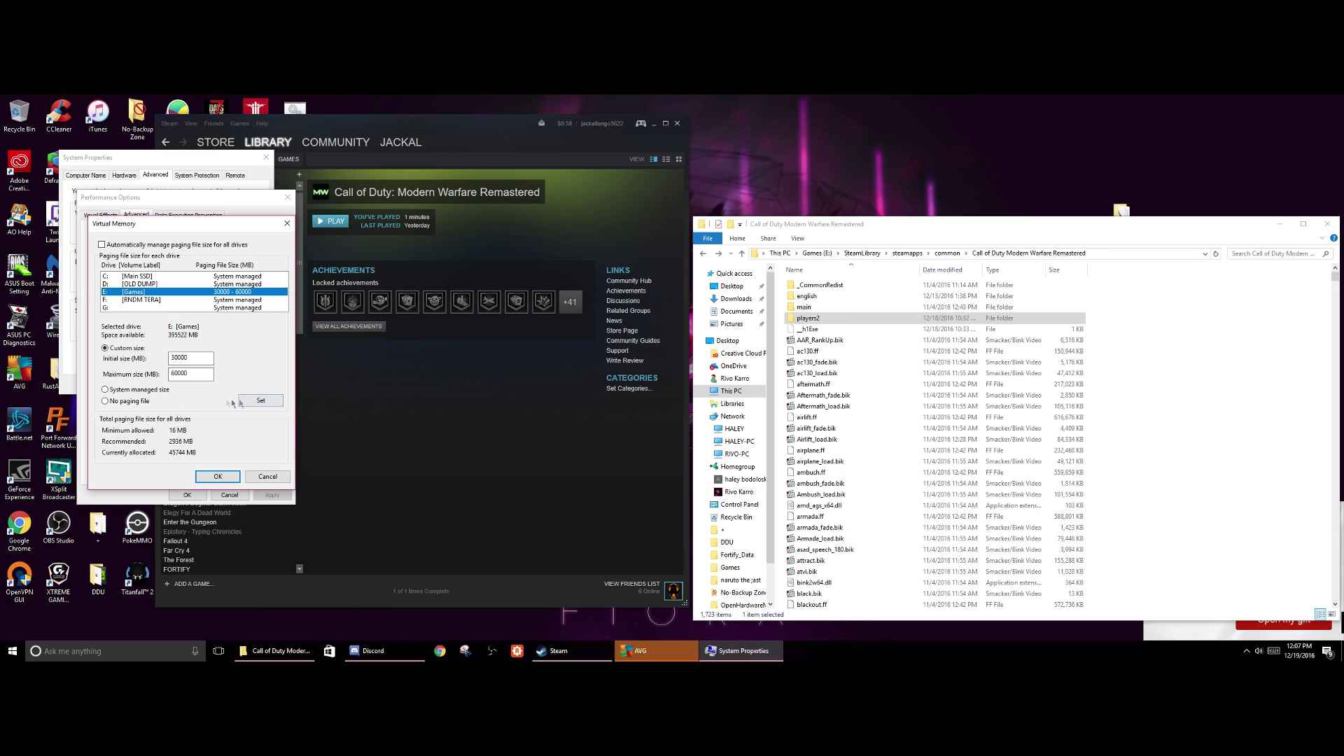
left_click(259, 401)
left_click(218, 476)
left_click(187, 495)
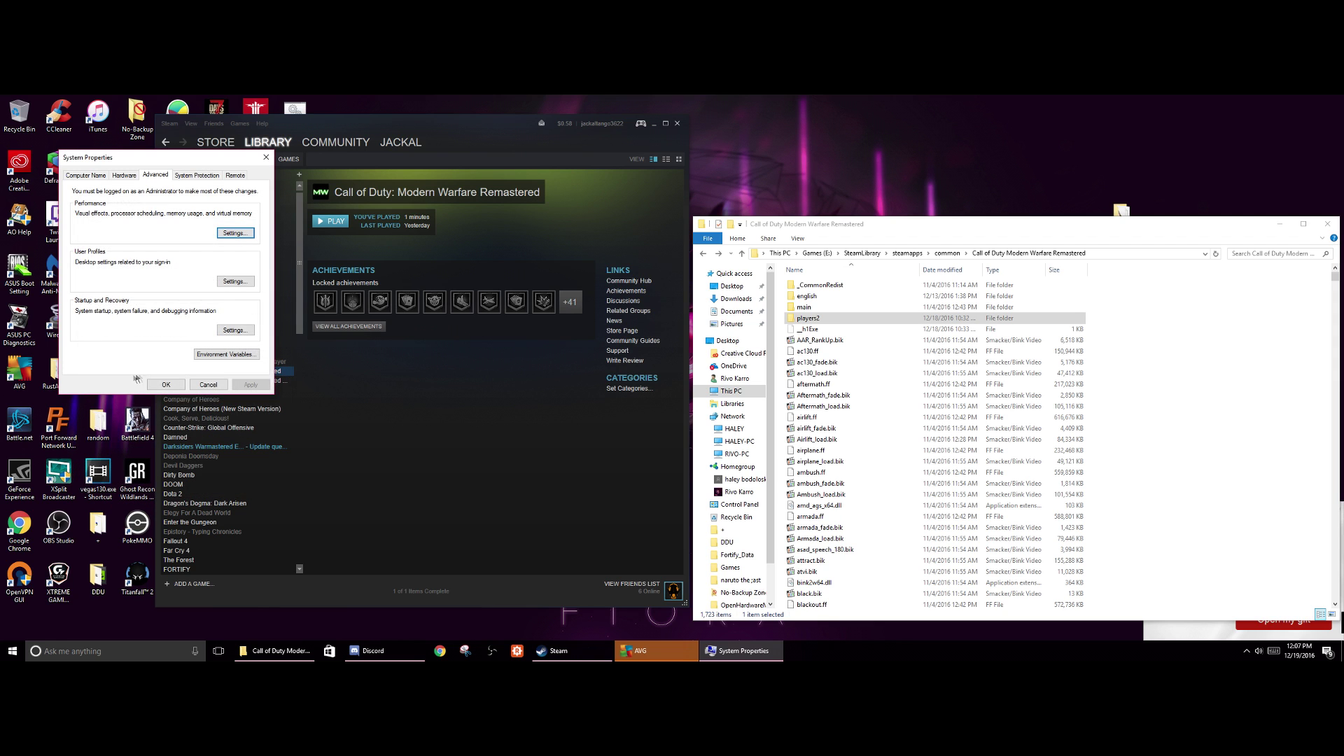
left_click(195, 385)
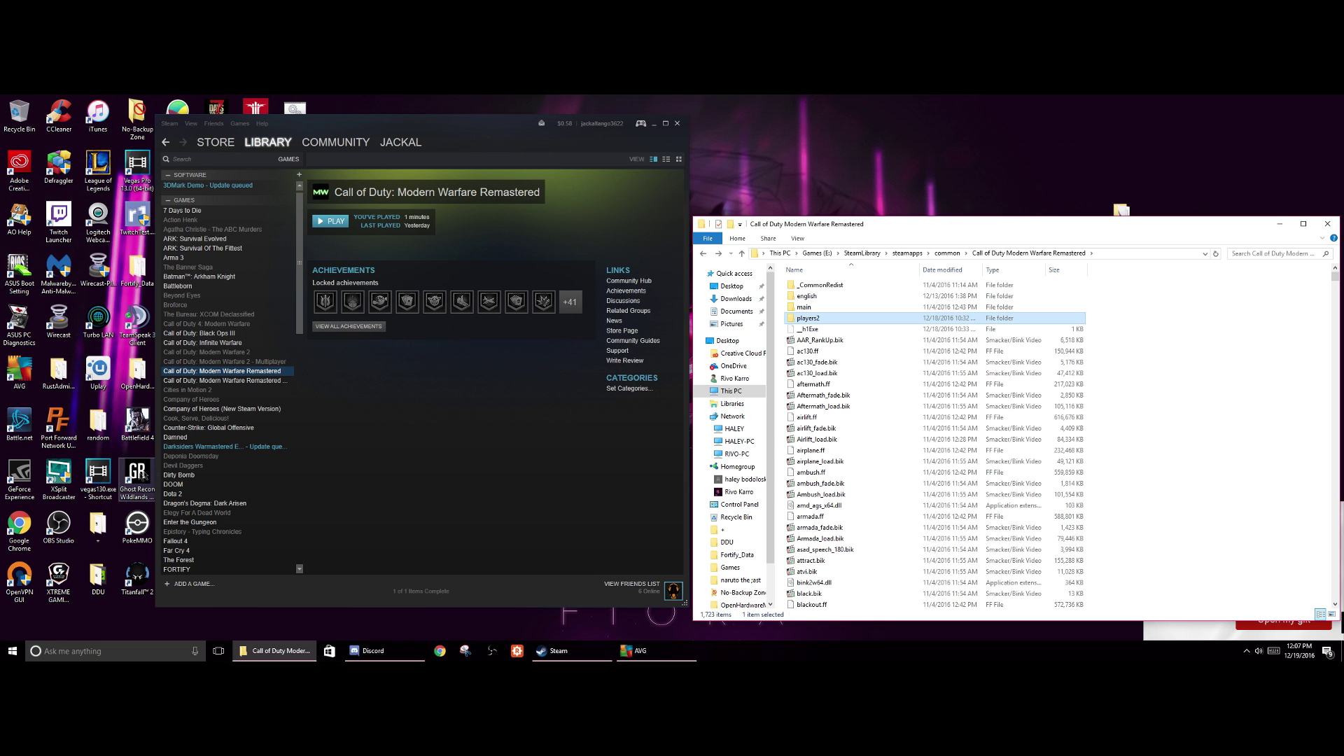
Step: Open the Start menu, then dismiss it by returning to the Steam window
left_click(11, 651)
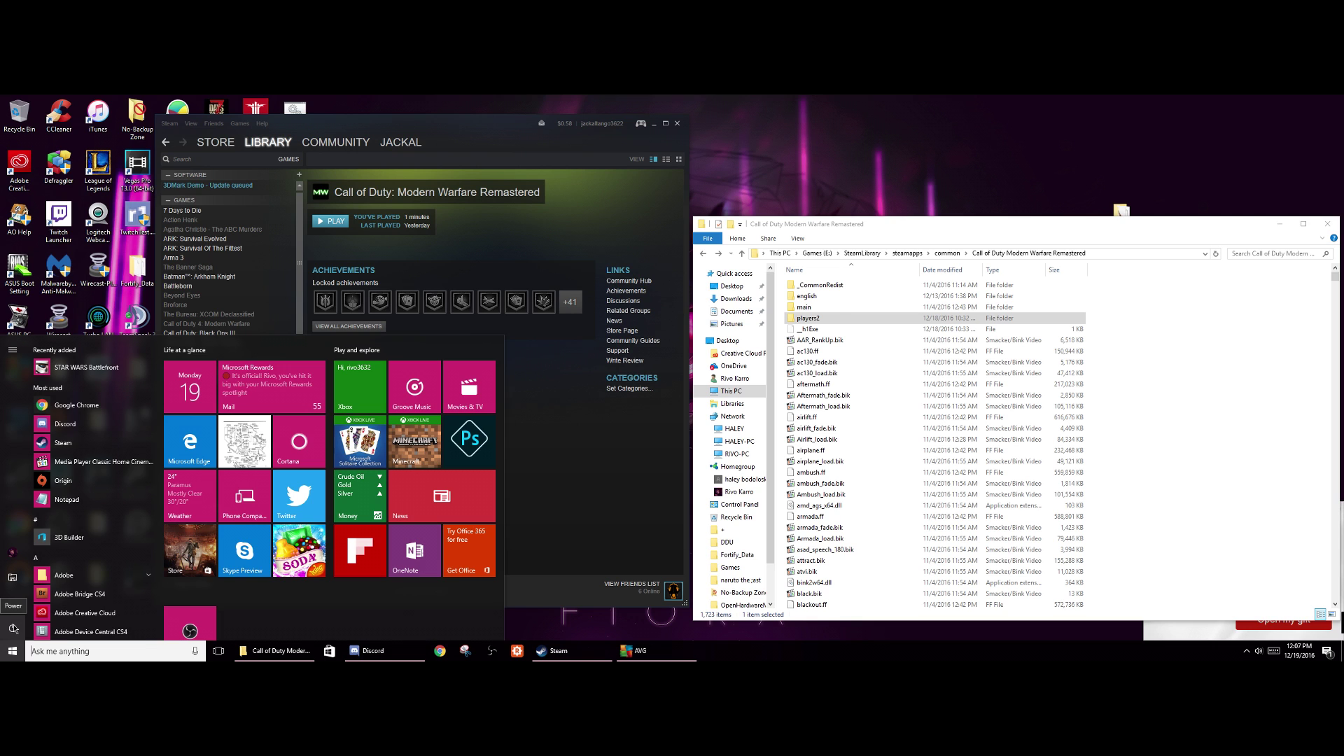
left_click(607, 474)
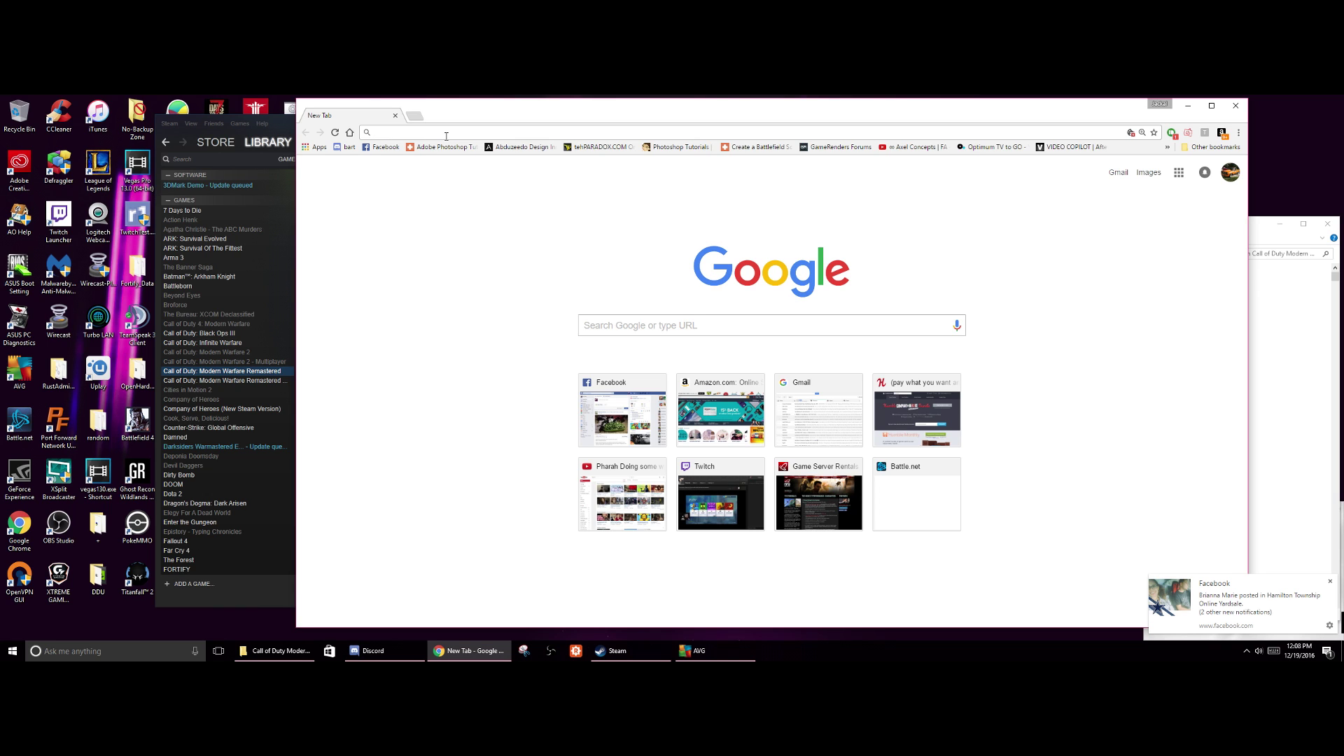
Step: Search Google for 'windows 10 booting to safe mode' and scroll the results
type("window")
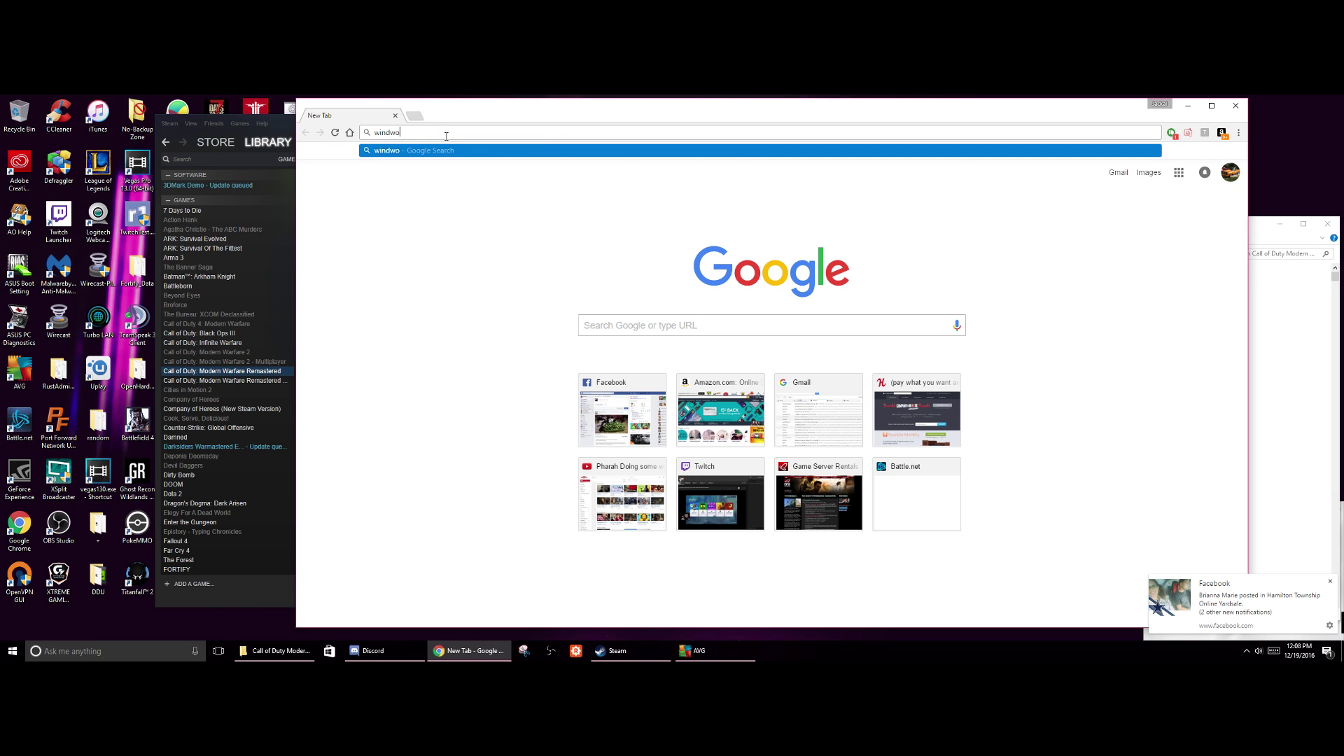
type("s 1")
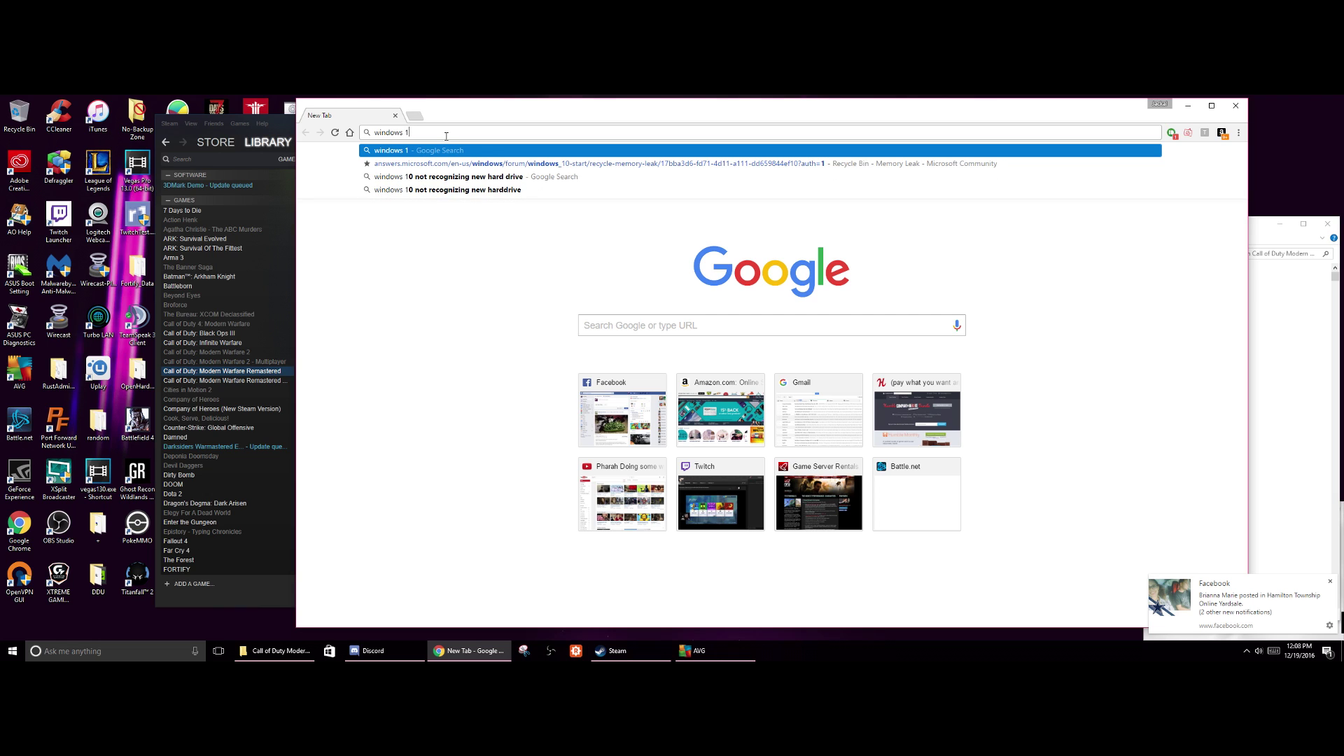
type("0 booting")
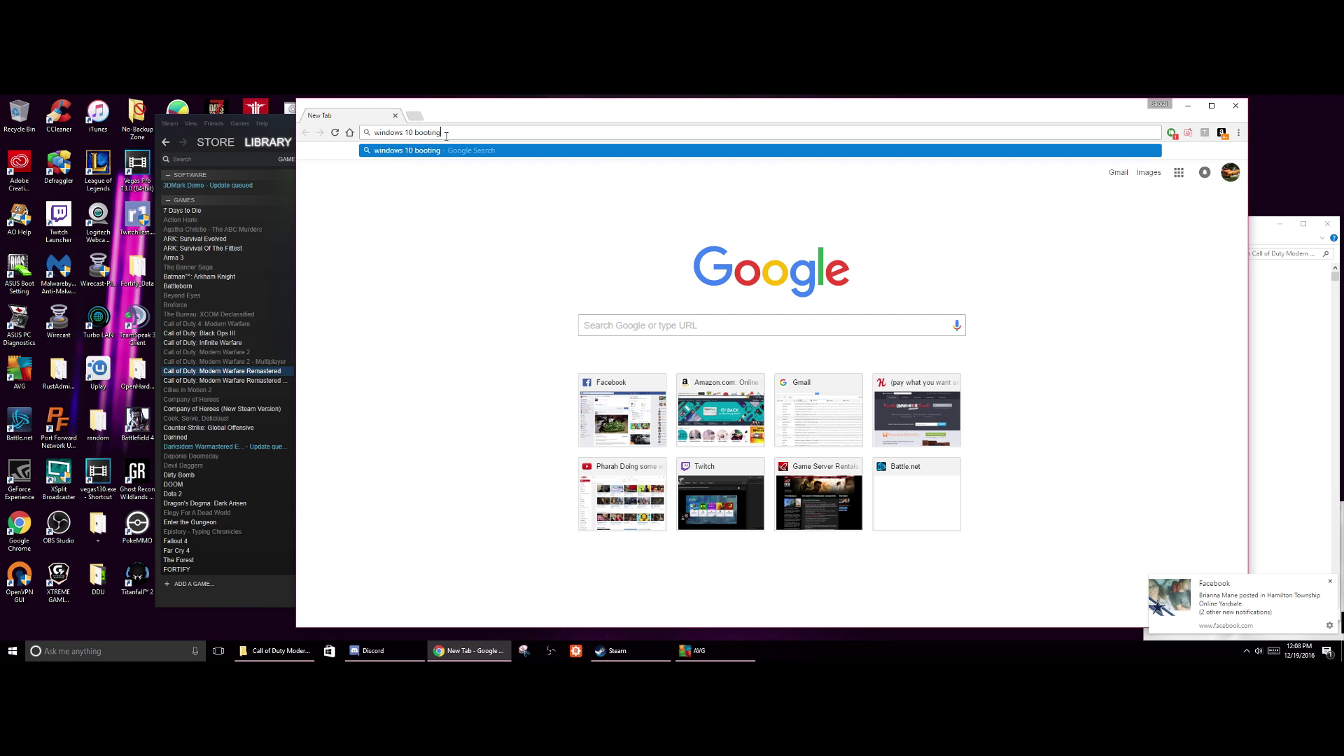
type(" to safe mode")
key("Return")
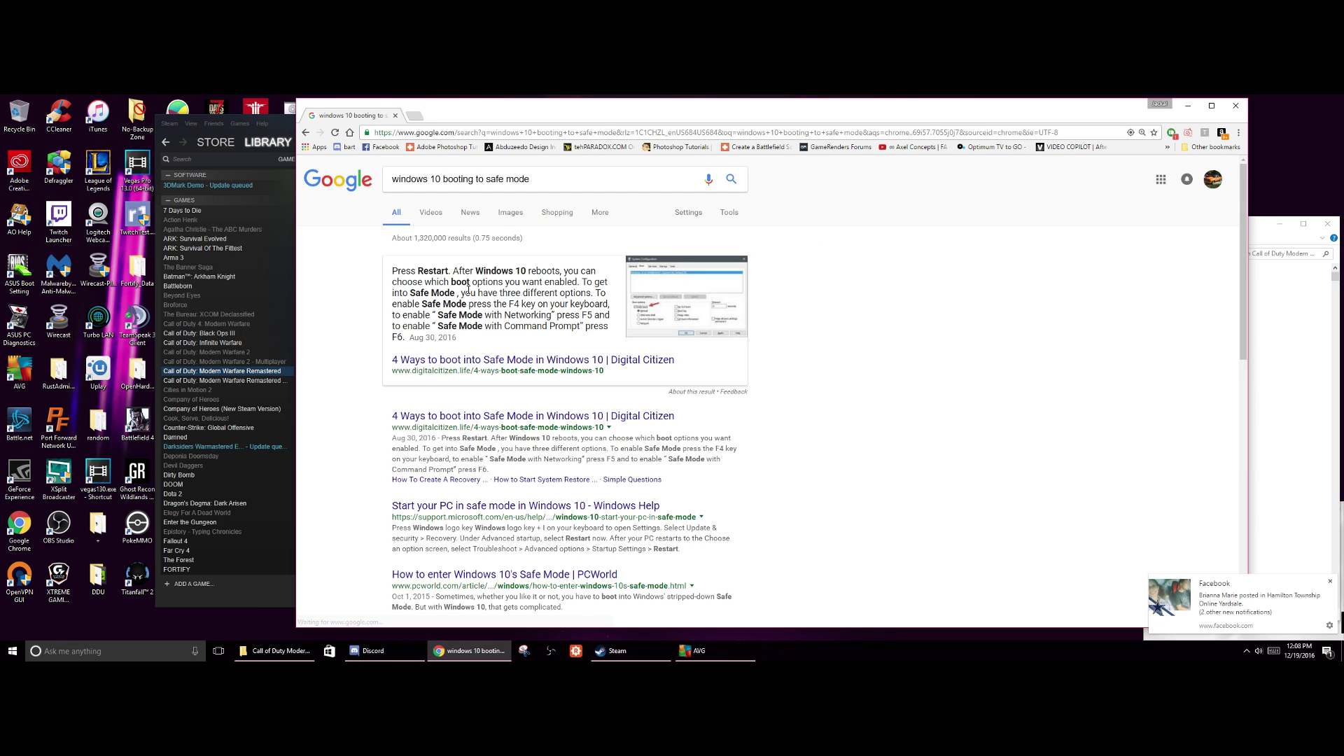
scroll(494, 320, "down", 2)
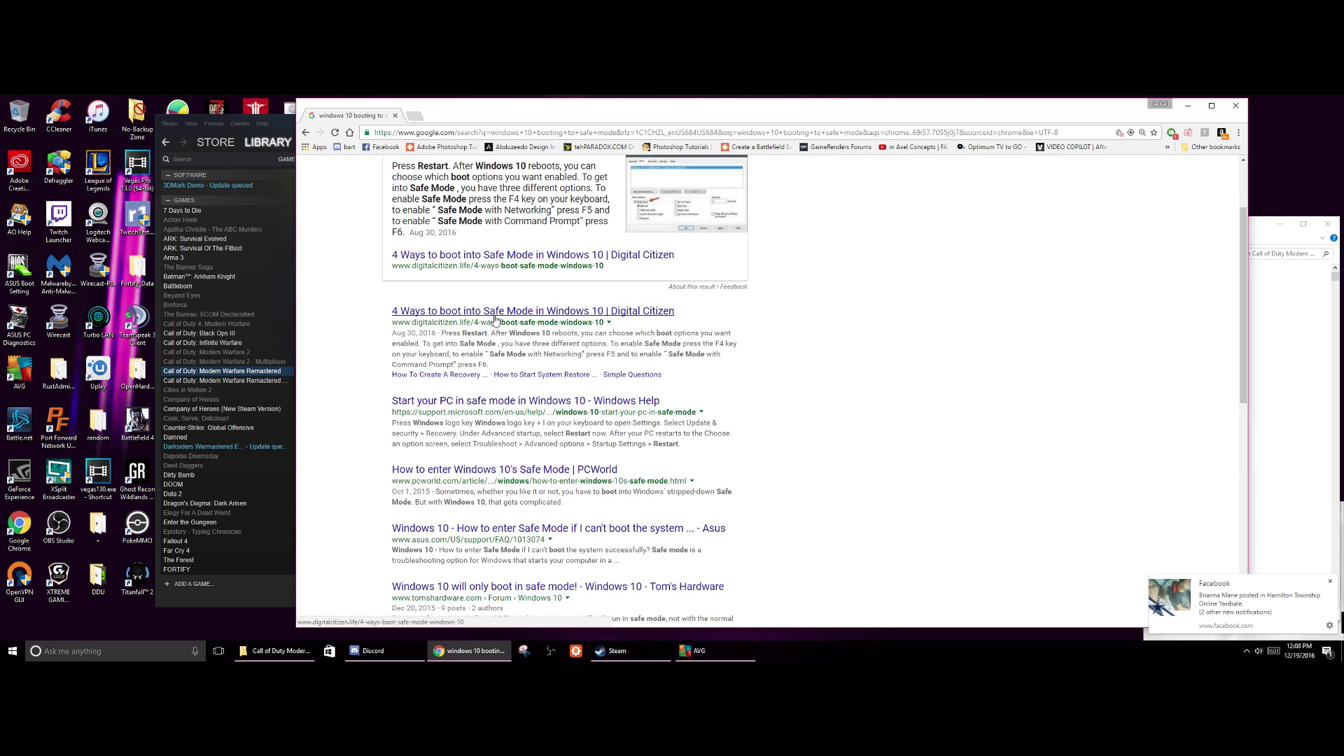
Step: Open Microsoft's safe mode article, expand both instruction sections, and highlight step 1
left_click(504, 400)
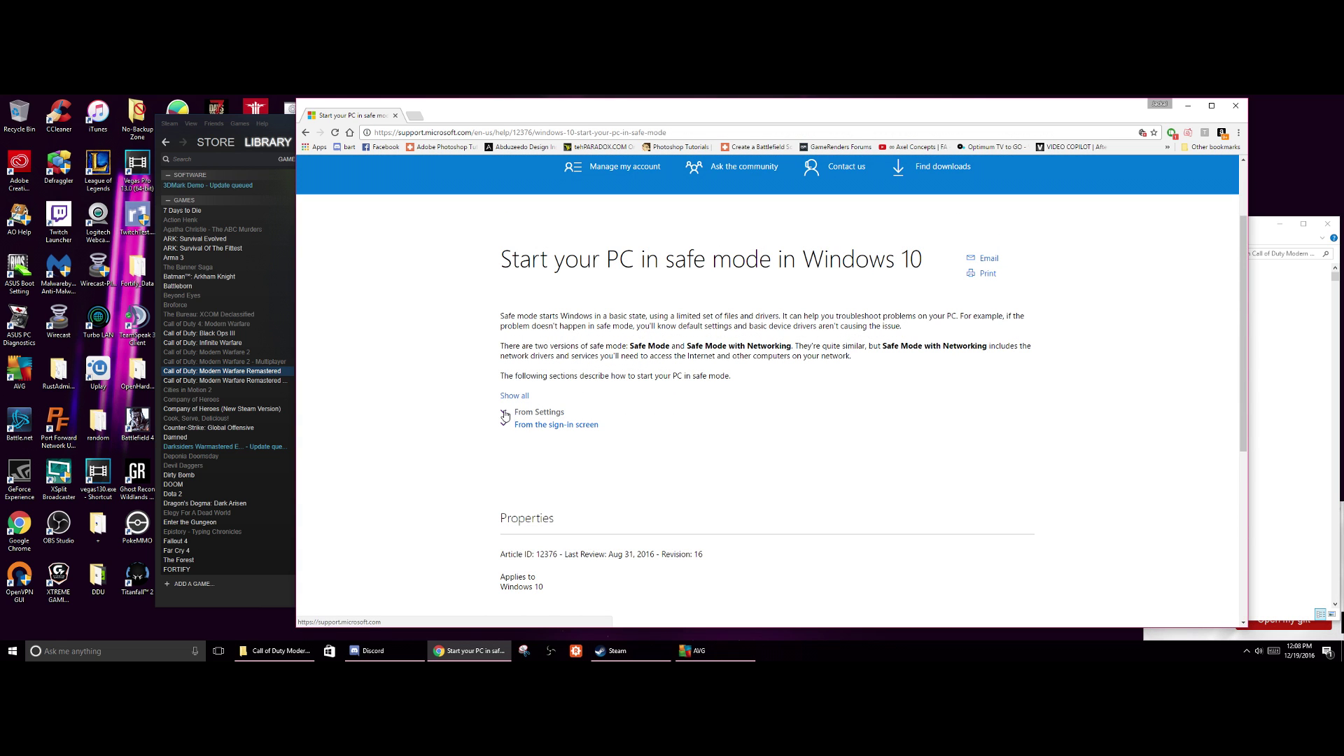
left_click(505, 413)
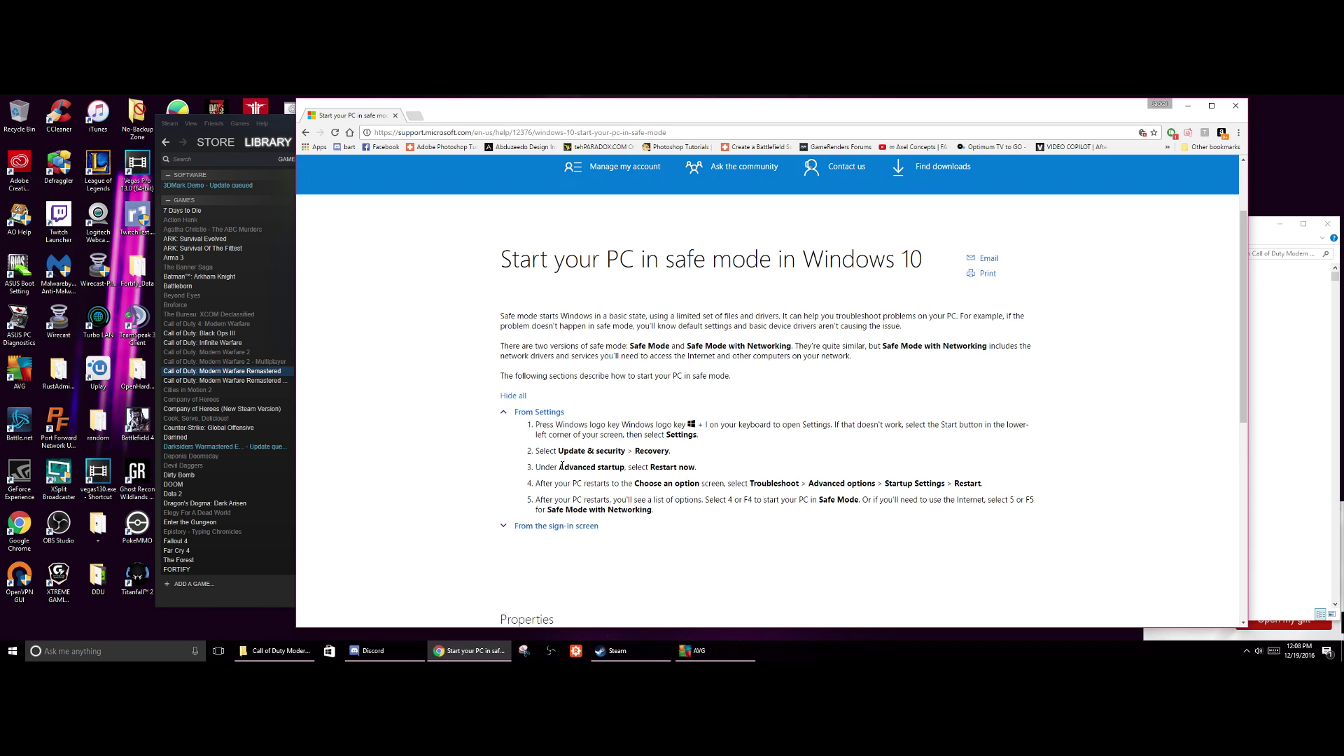
left_click(517, 525)
scroll(658, 428, "down", 1)
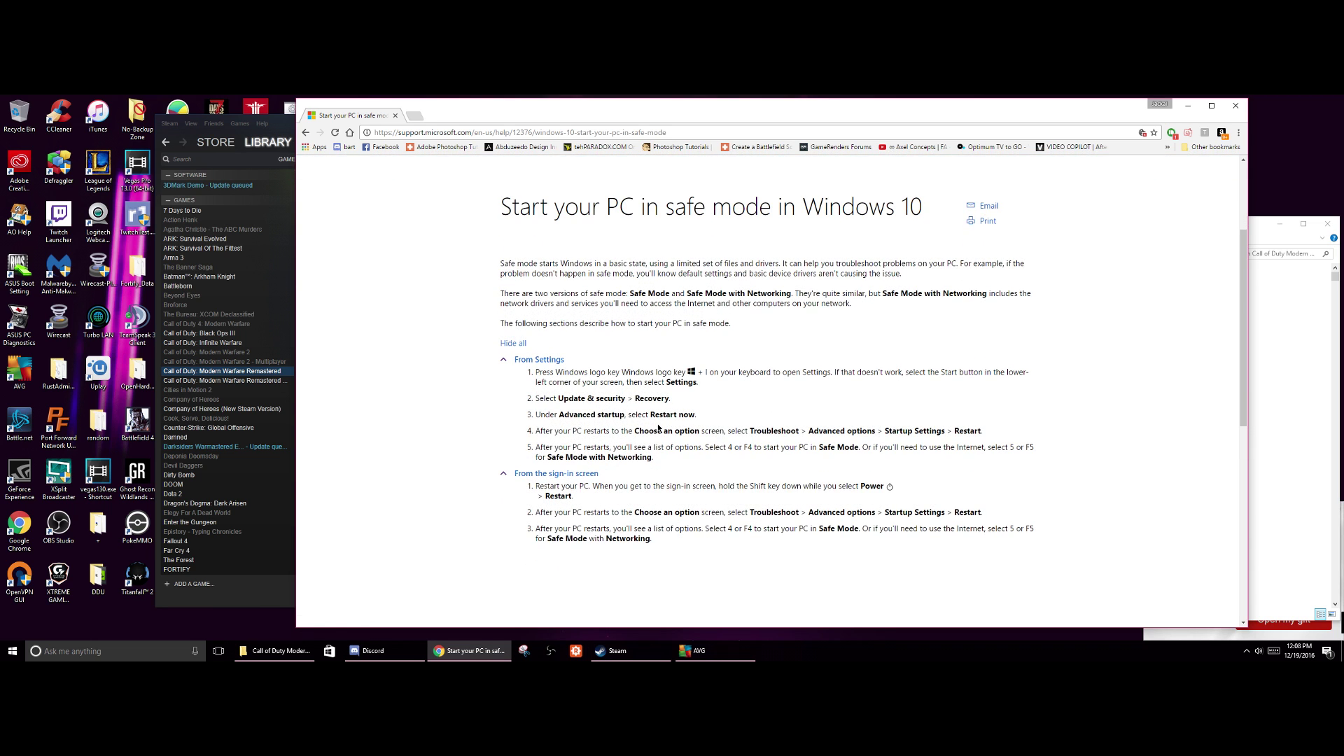
left_click_drag(615, 372, 563, 372)
left_click(609, 372)
left_click(596, 376)
key("super+i")
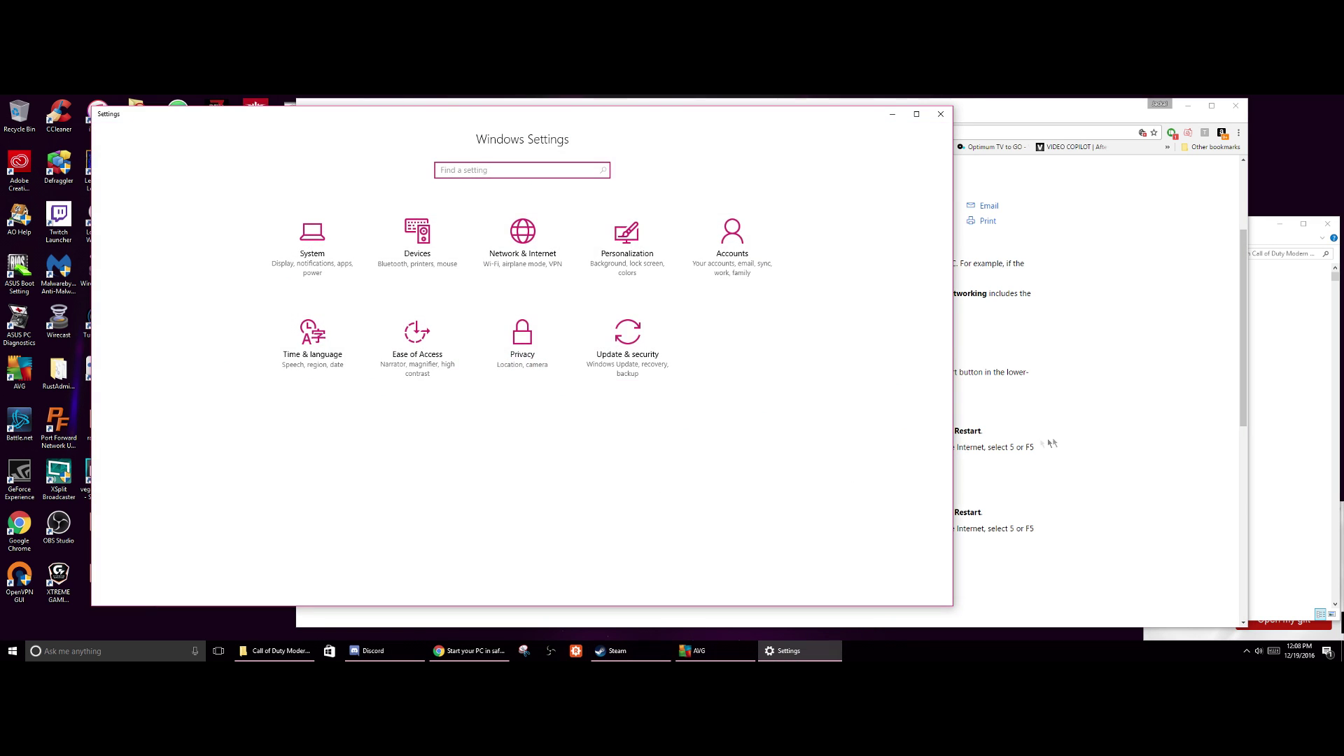
Step: Go to Update & security > Recovery in Settings, then switch back to the article
left_click(1053, 443)
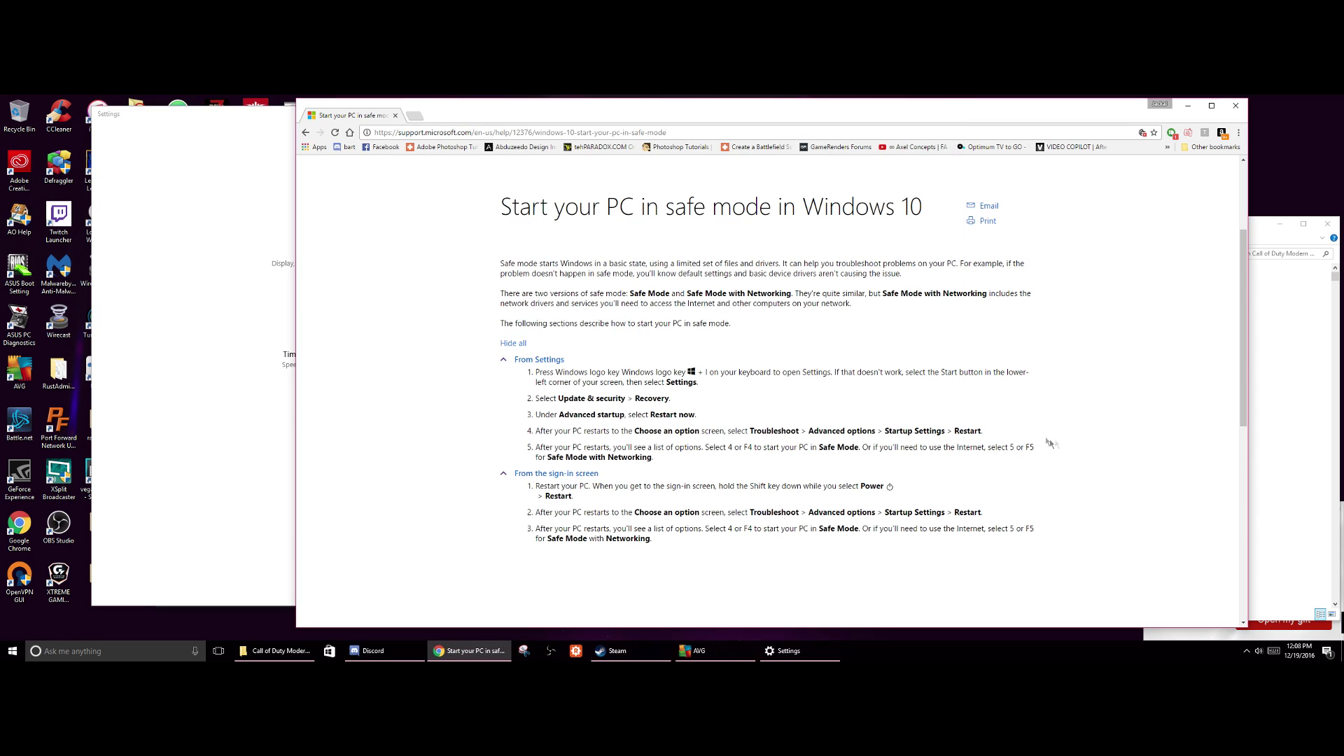
left_click(245, 414)
left_click(627, 343)
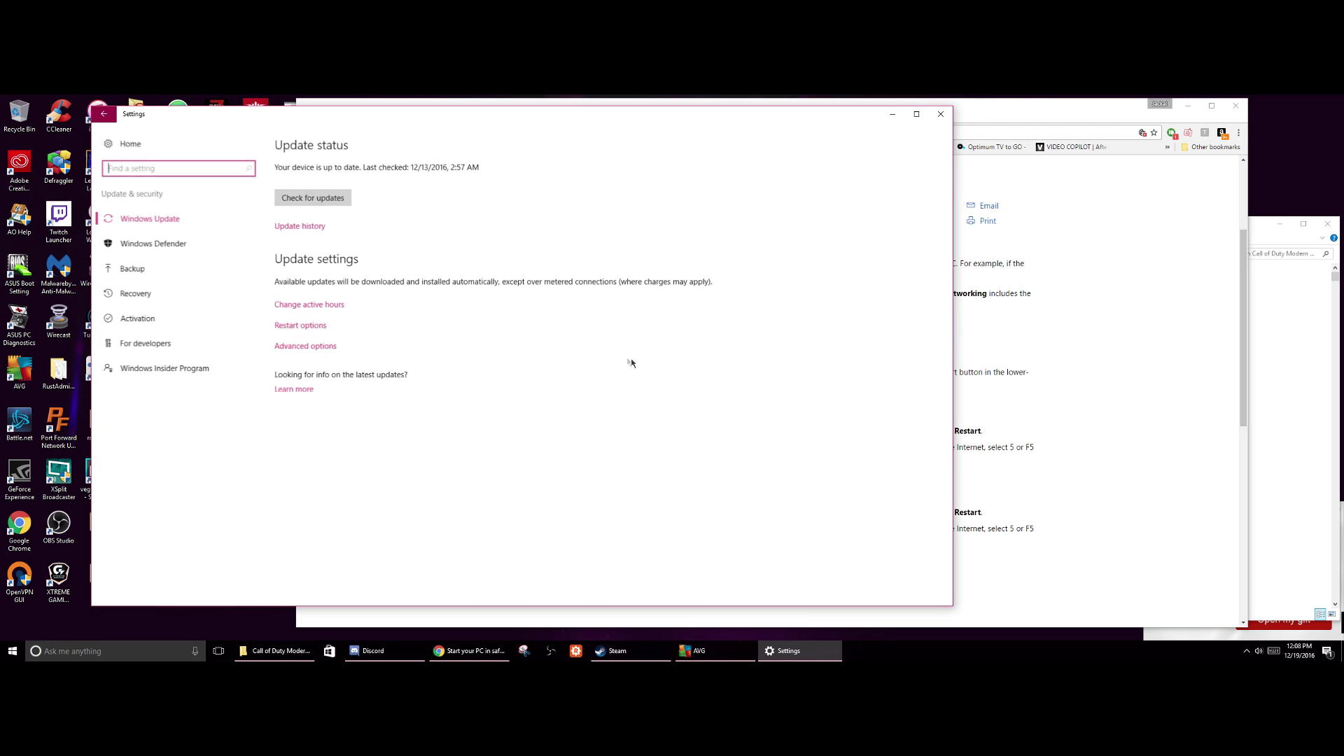
left_click(179, 303)
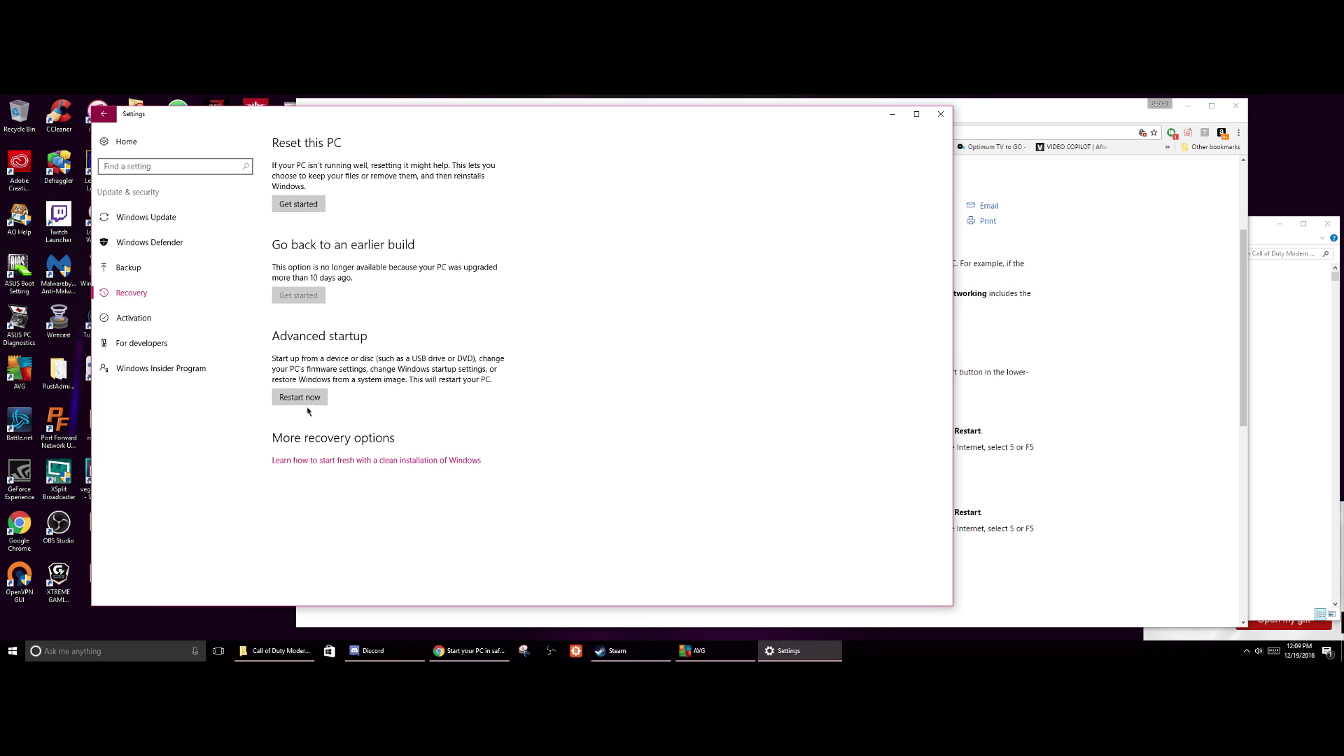
left_click(1042, 422)
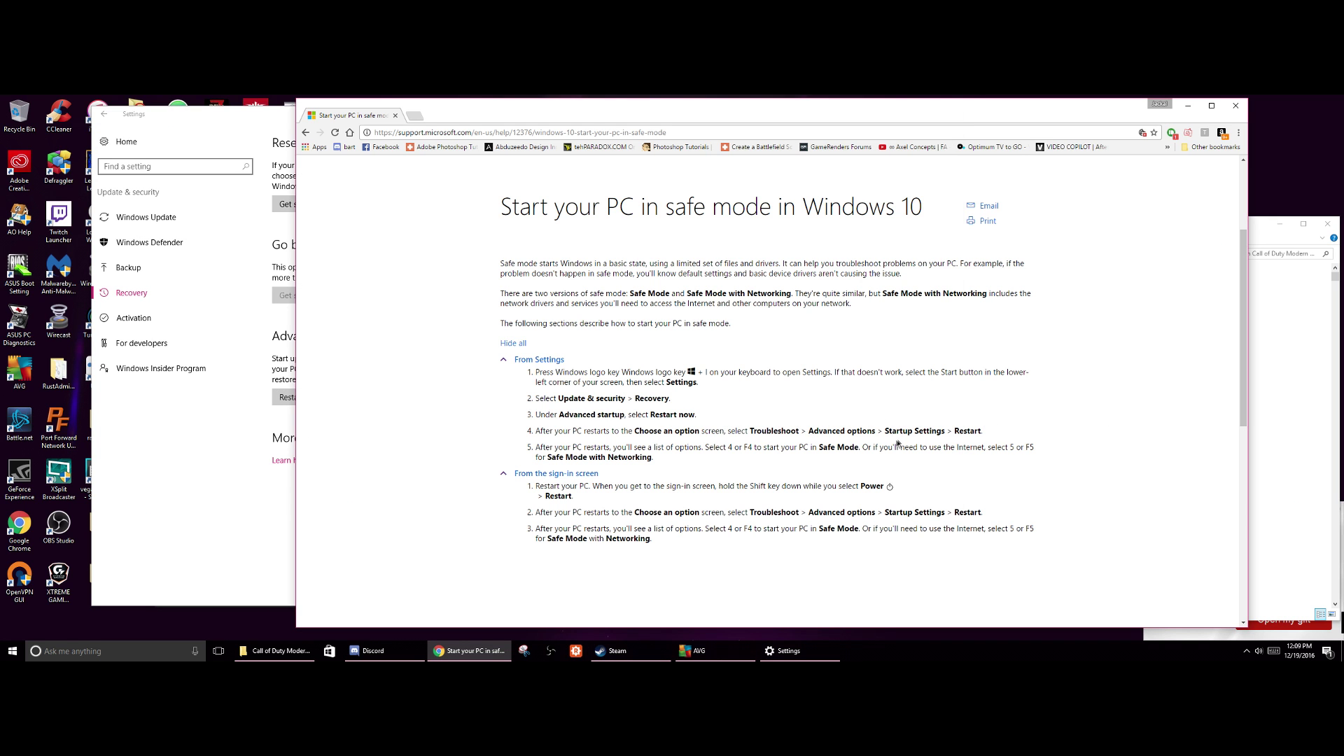
Step: Highlight Troubleshoot, Startup Settings and the F4/F5 Safe Mode options, then close Chrome and Settings
left_click_drag(656, 414, 594, 414)
left_click(716, 424)
left_click(632, 429)
left_click_drag(754, 431, 1013, 435)
left_click_drag(728, 448, 792, 451)
left_click(867, 448)
left_click_drag(821, 447, 852, 447)
left_click_drag(1022, 448, 1057, 447)
left_click_drag(556, 458, 636, 458)
left_click(395, 116)
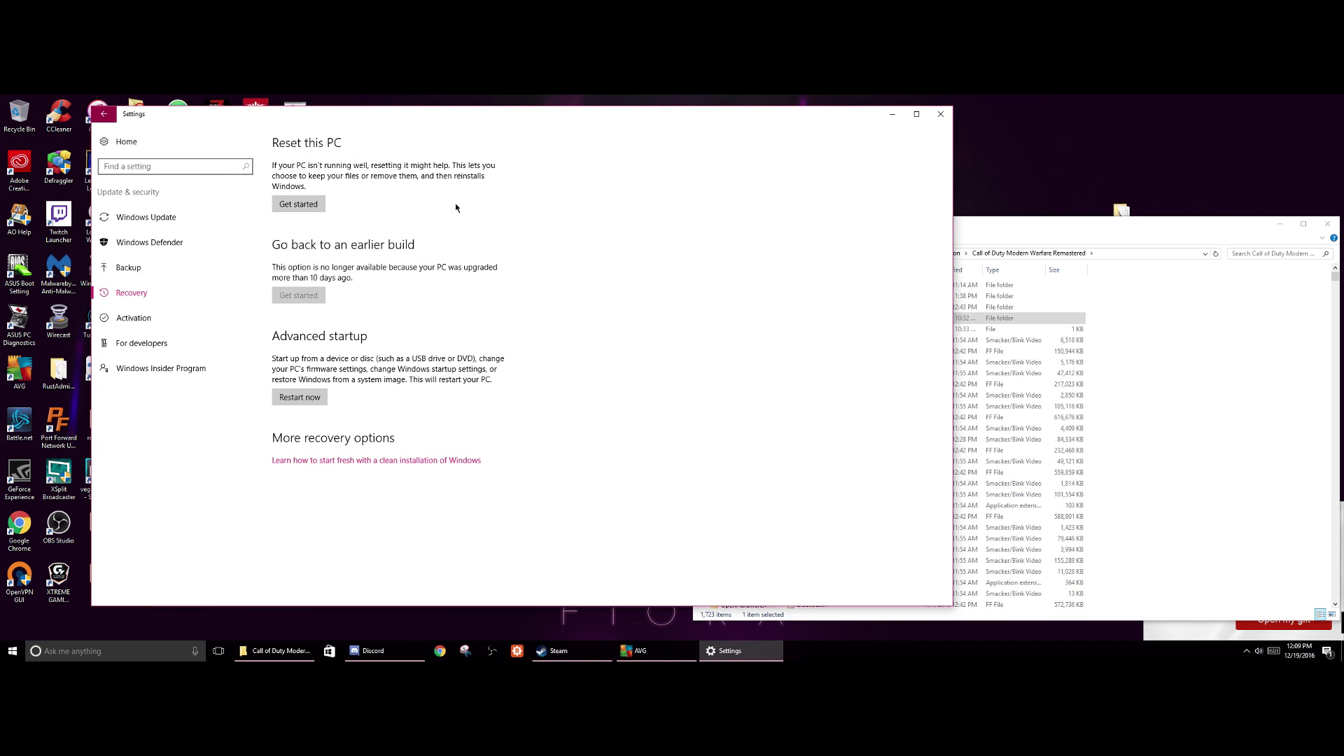
left_click(940, 115)
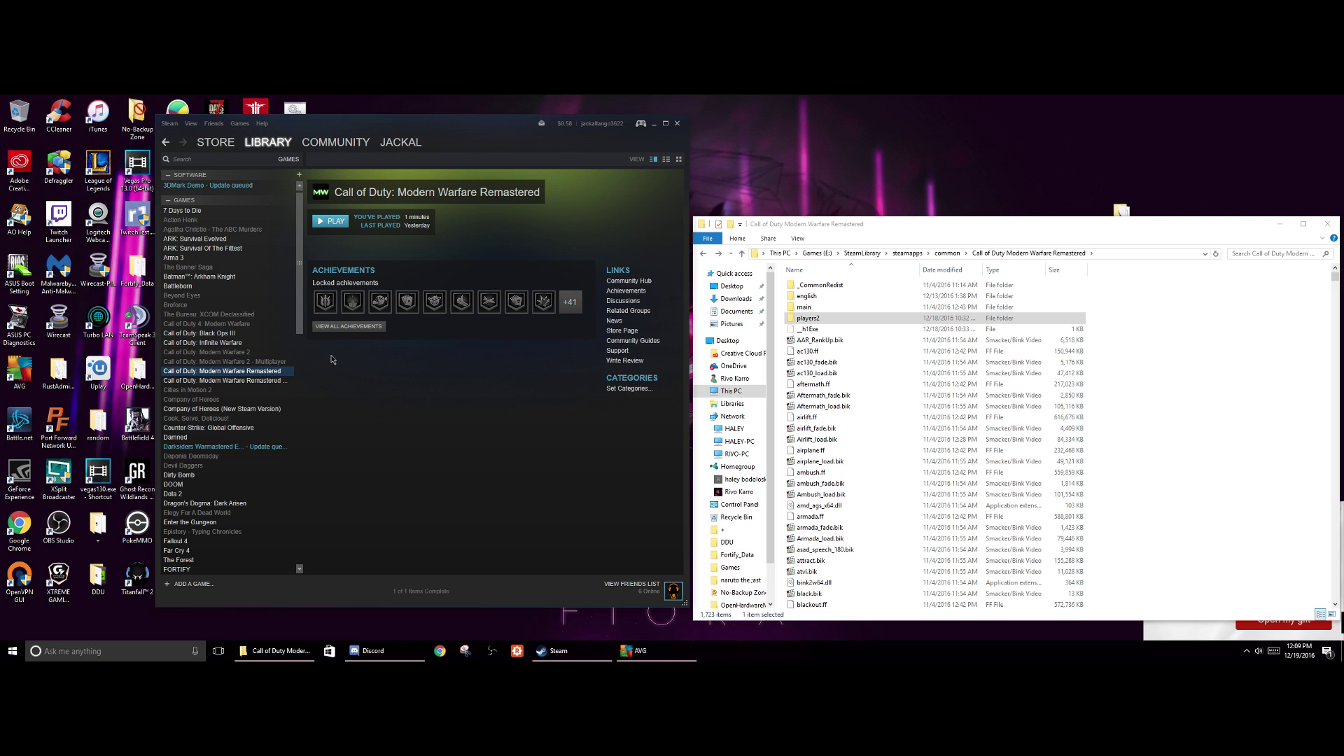
Step: Select 'Call of Duty: Modern Warfare Remastered - Multiplayer' in the Steam library and launch it with PLAY
left_click(260, 381)
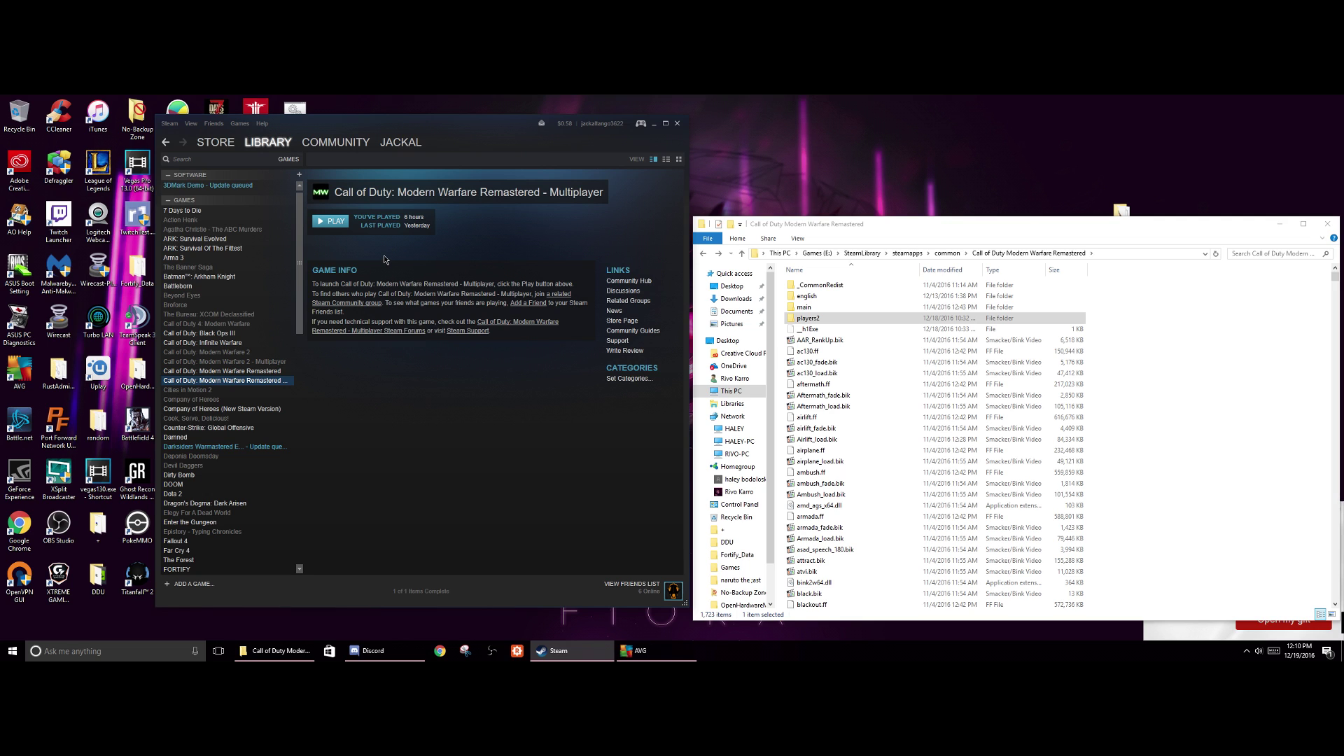
left_click(343, 222)
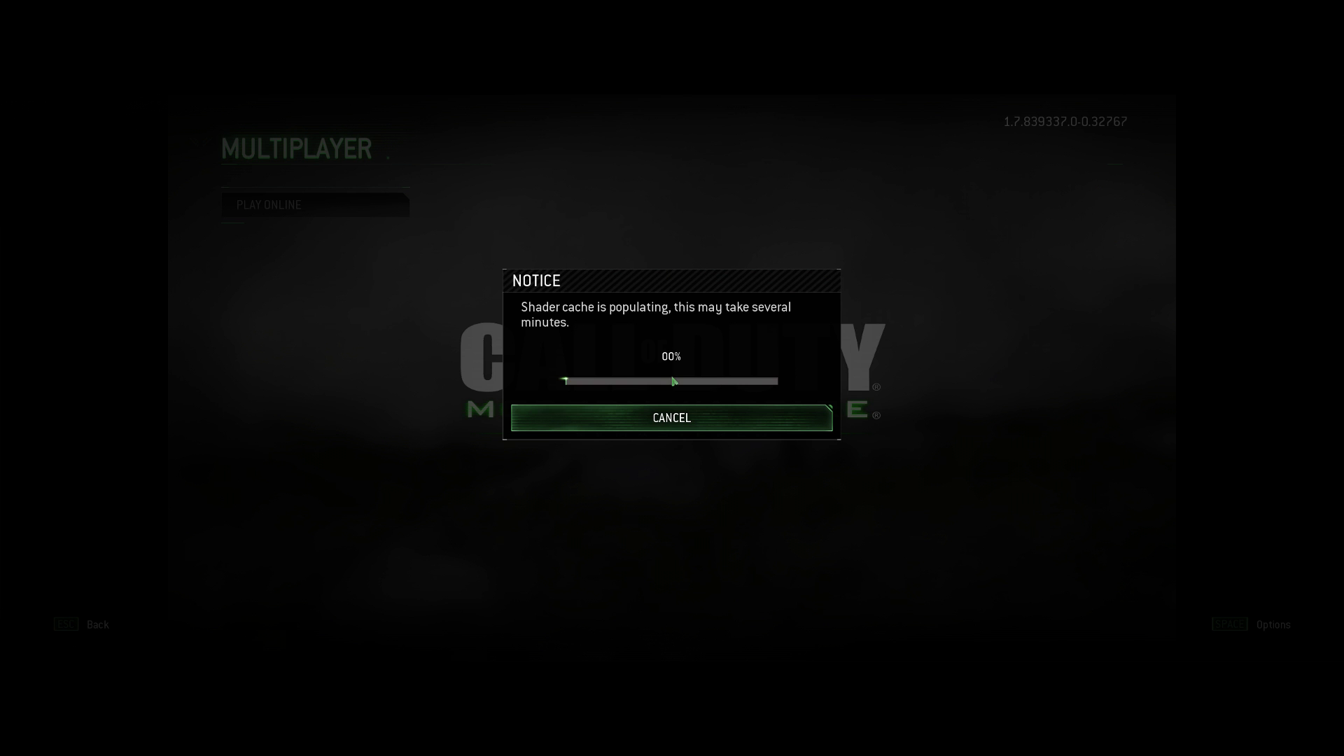
Step: Skip the shader cache build, choose PLAY ONLINE, and accept the update restart
left_click(581, 415)
left_click(613, 406)
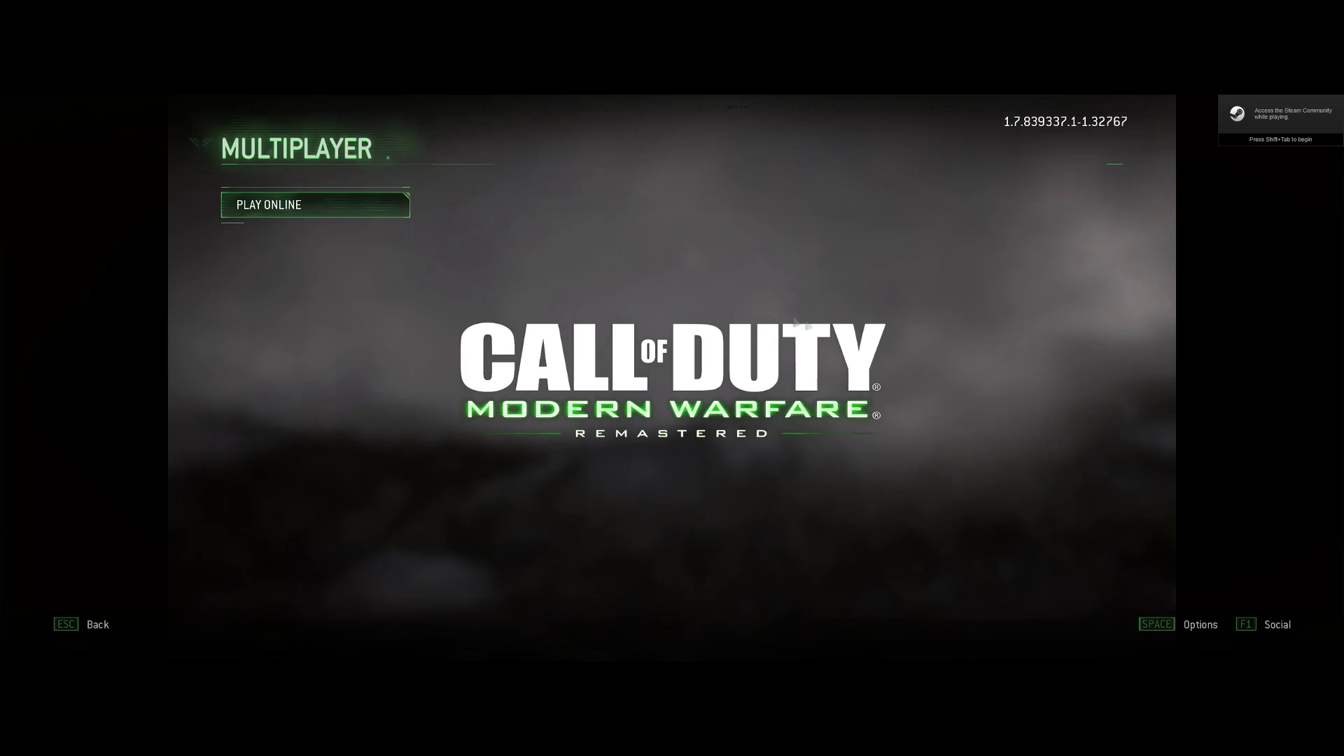
left_click(362, 197)
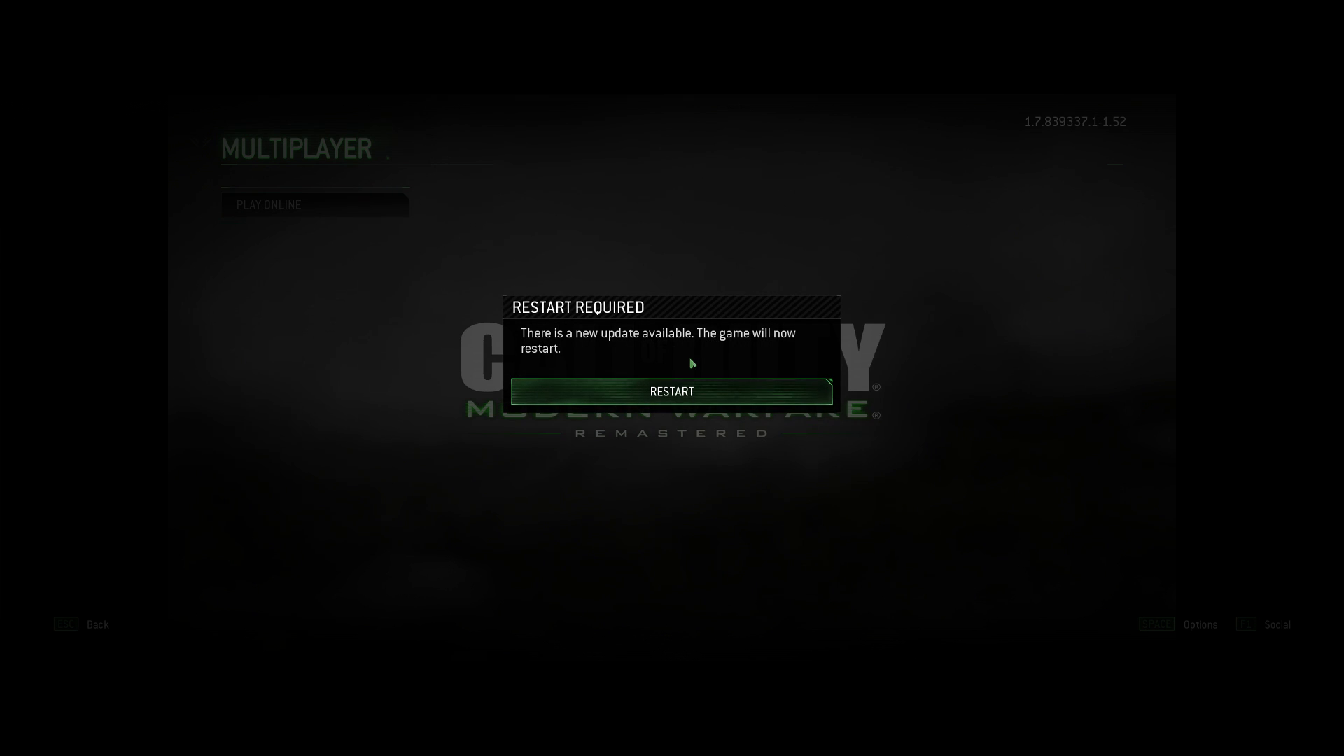
left_click(688, 392)
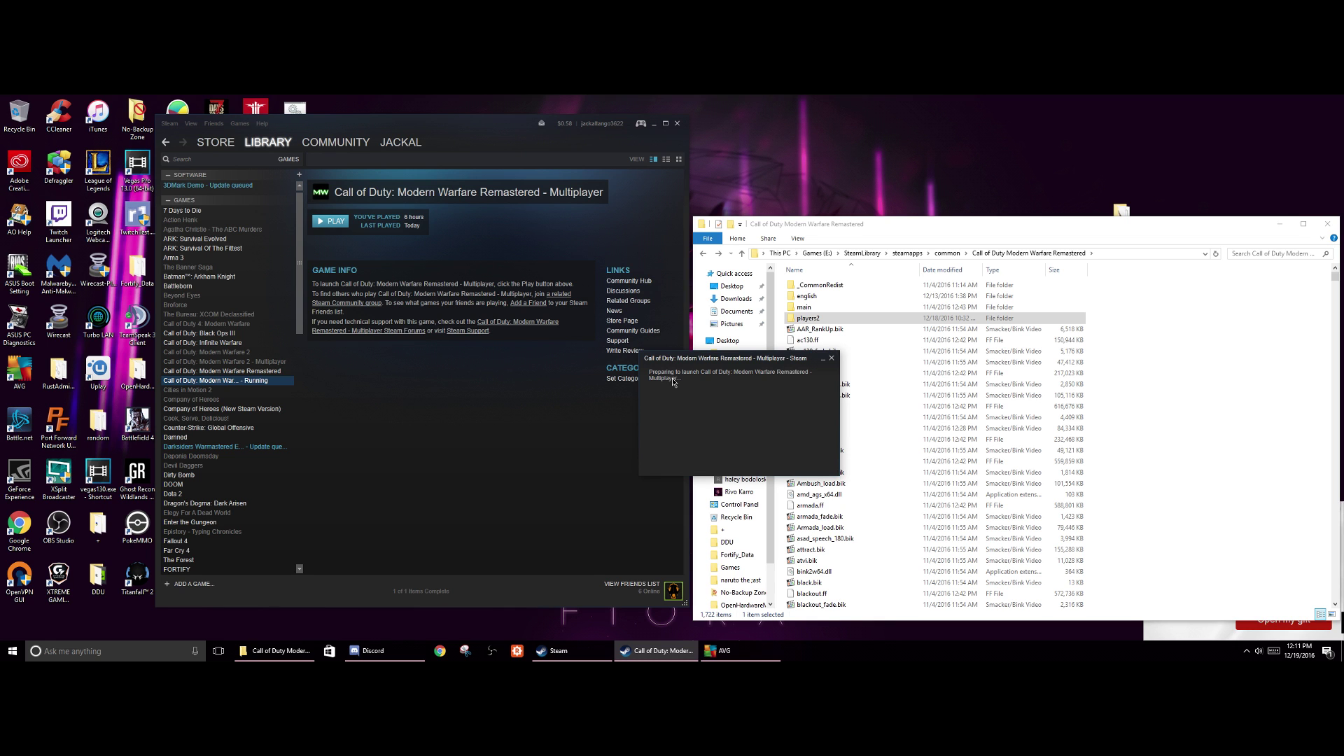
Step: Open the Call of Duty Modern Warfare Remastered folder under 'common', browse it, and select the game in Steam
left_click(948, 253)
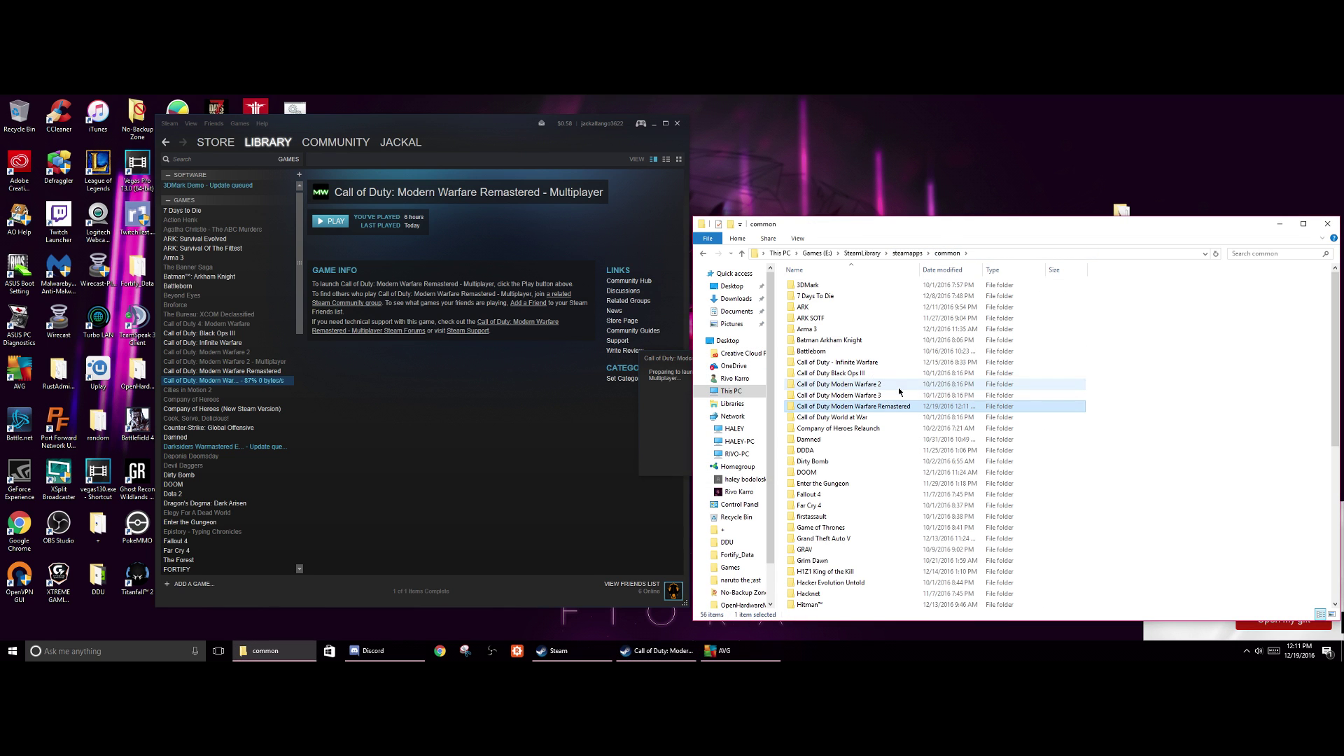
double_click(884, 406)
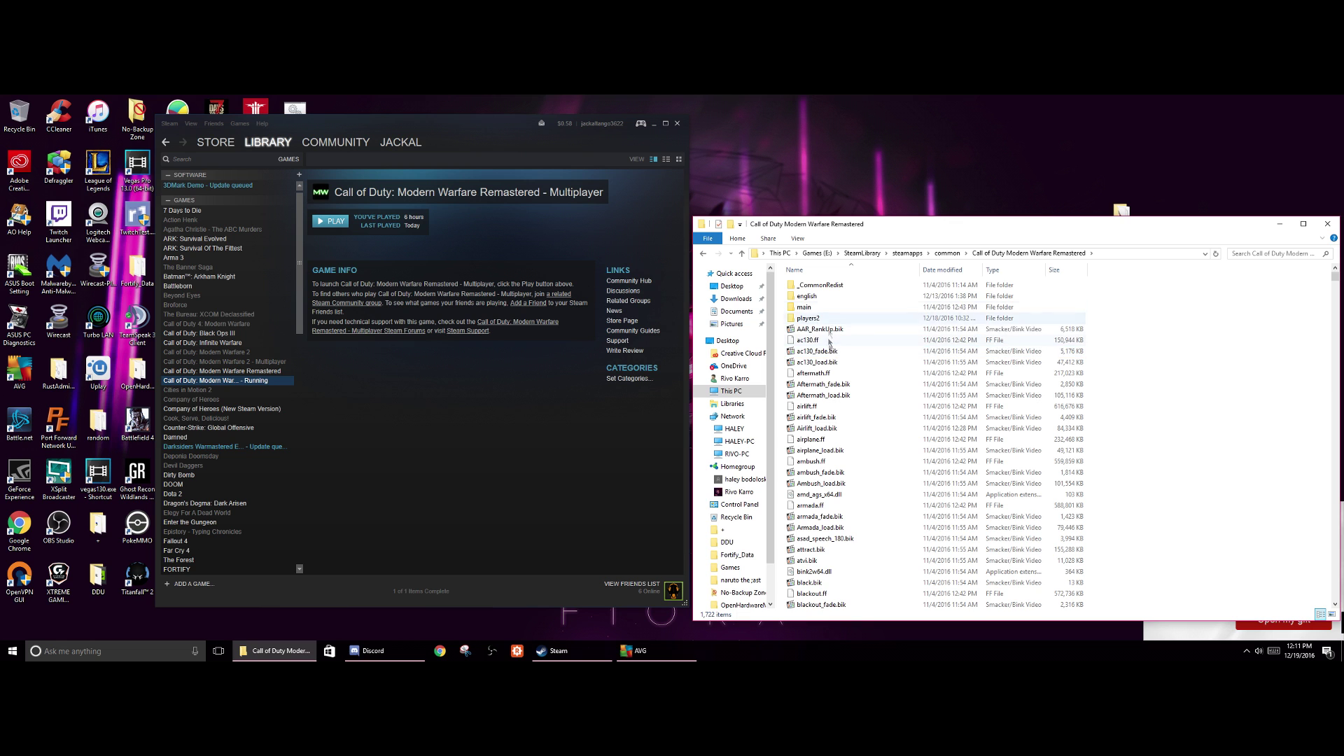
scroll(877, 389, "down", 15)
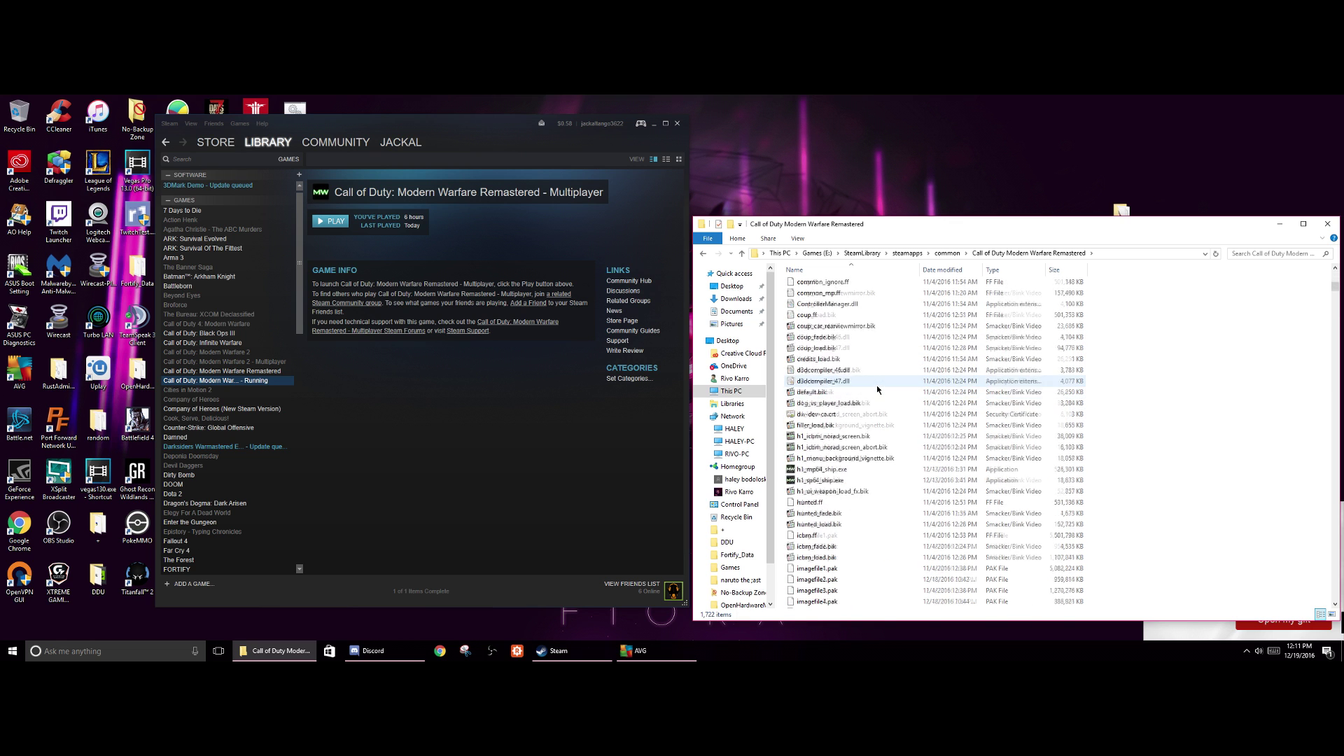
scroll(878, 389, "up", 15)
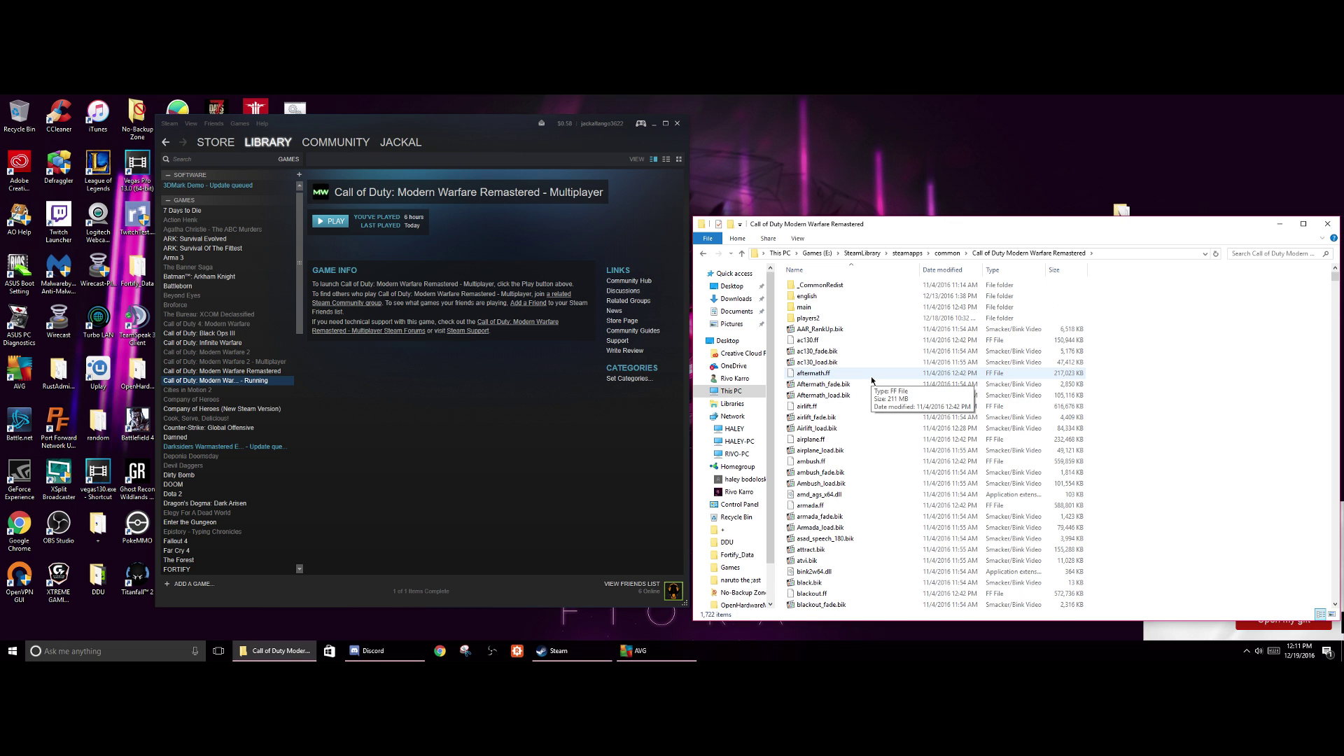
left_click(268, 372)
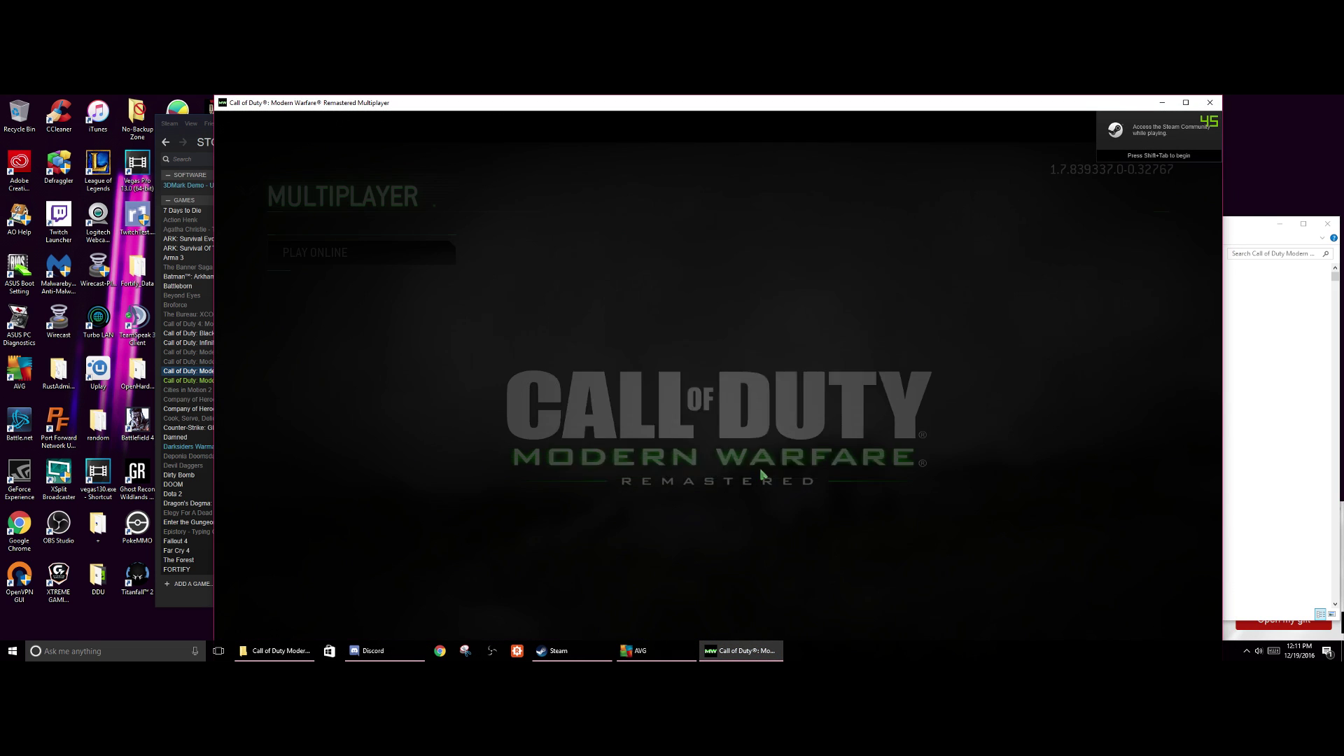
Step: Cancel the shader cache build, choose PLAY ONLINE, and shift the Steam library window left behind the game
left_click(720, 428)
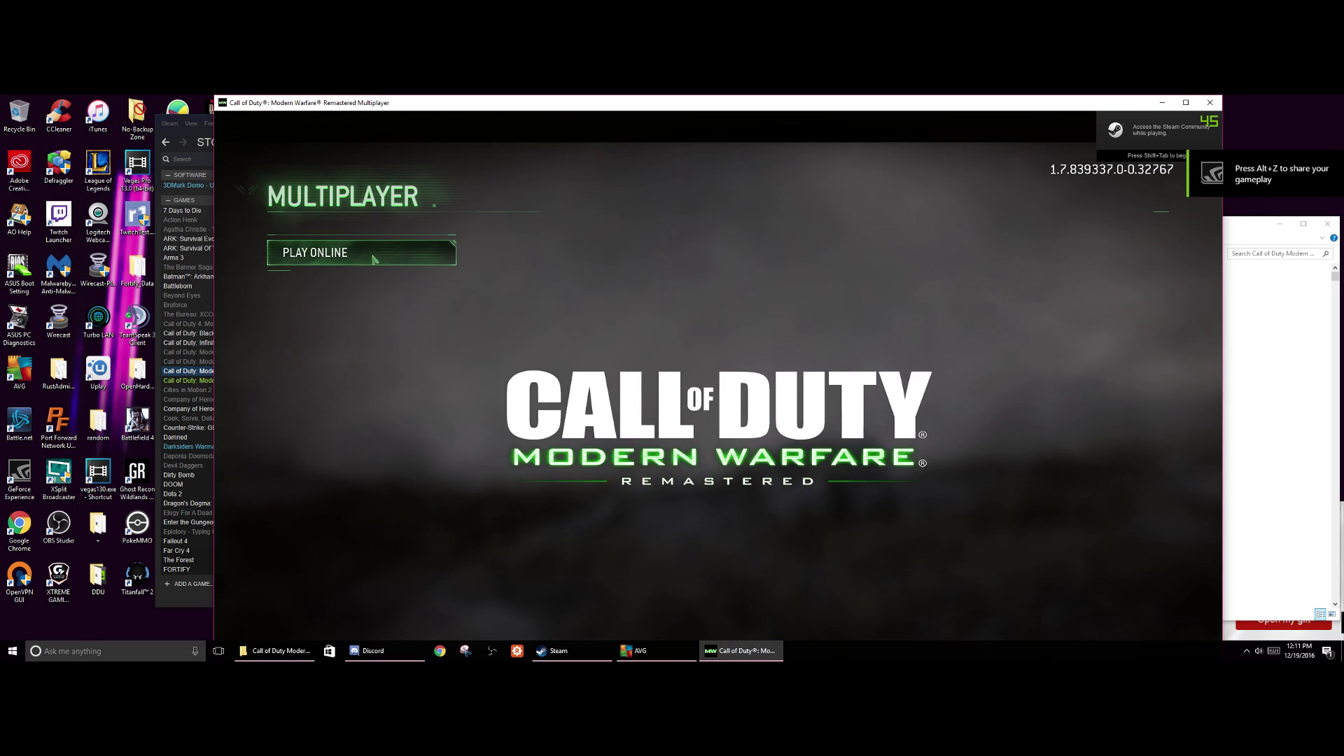
left_click(373, 258)
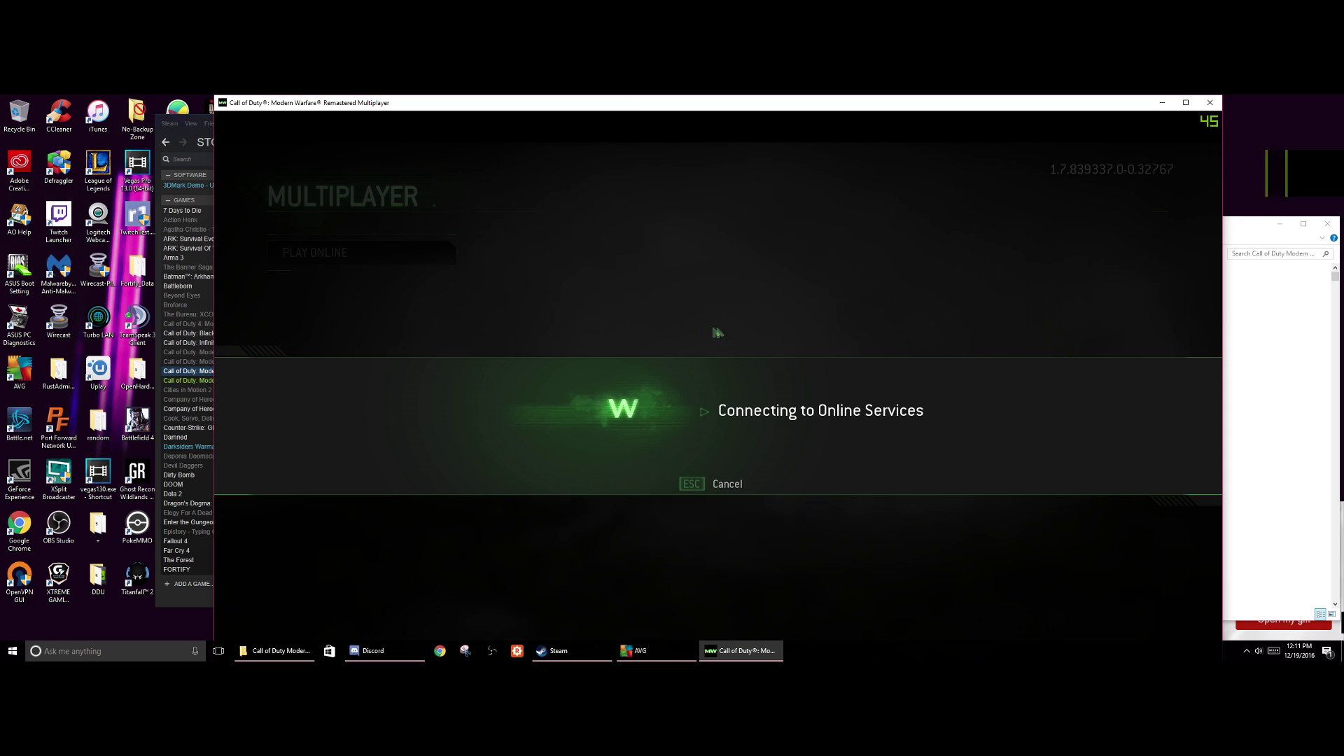
left_click(198, 119)
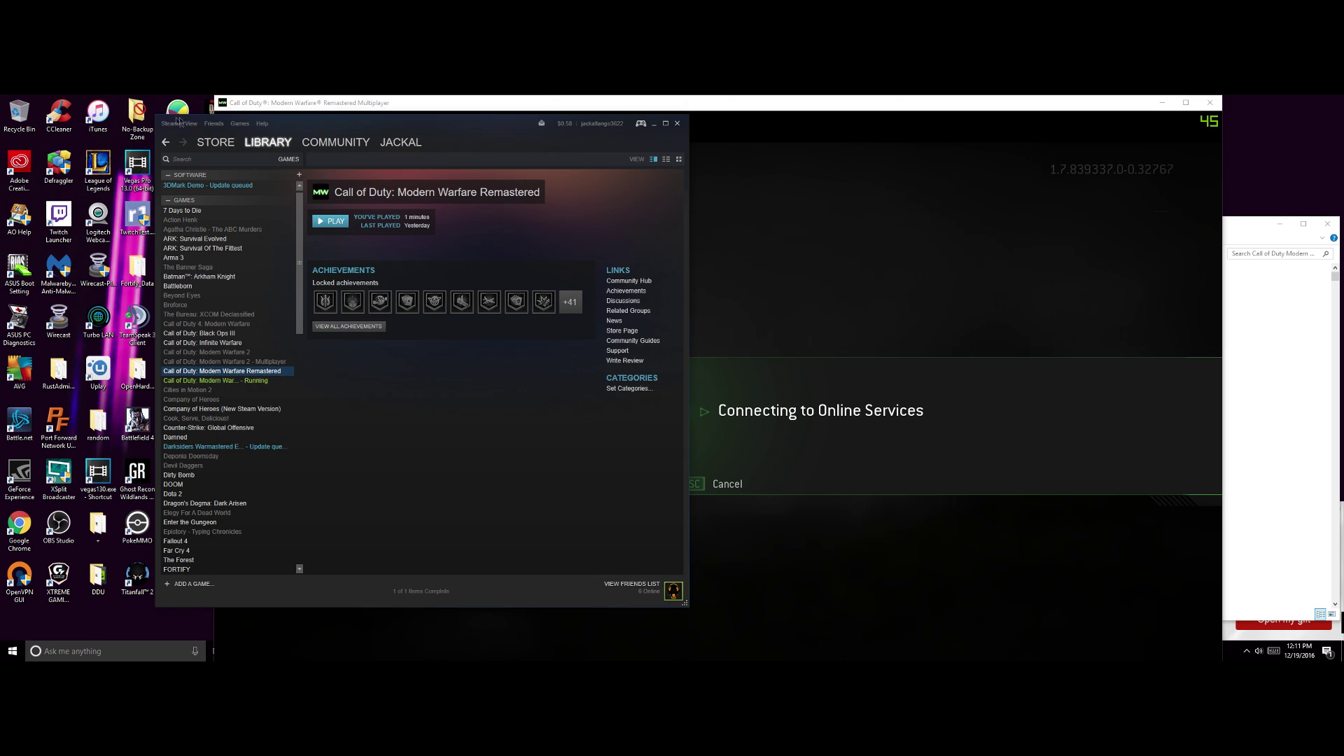
left_click_drag(317, 122, 242, 123)
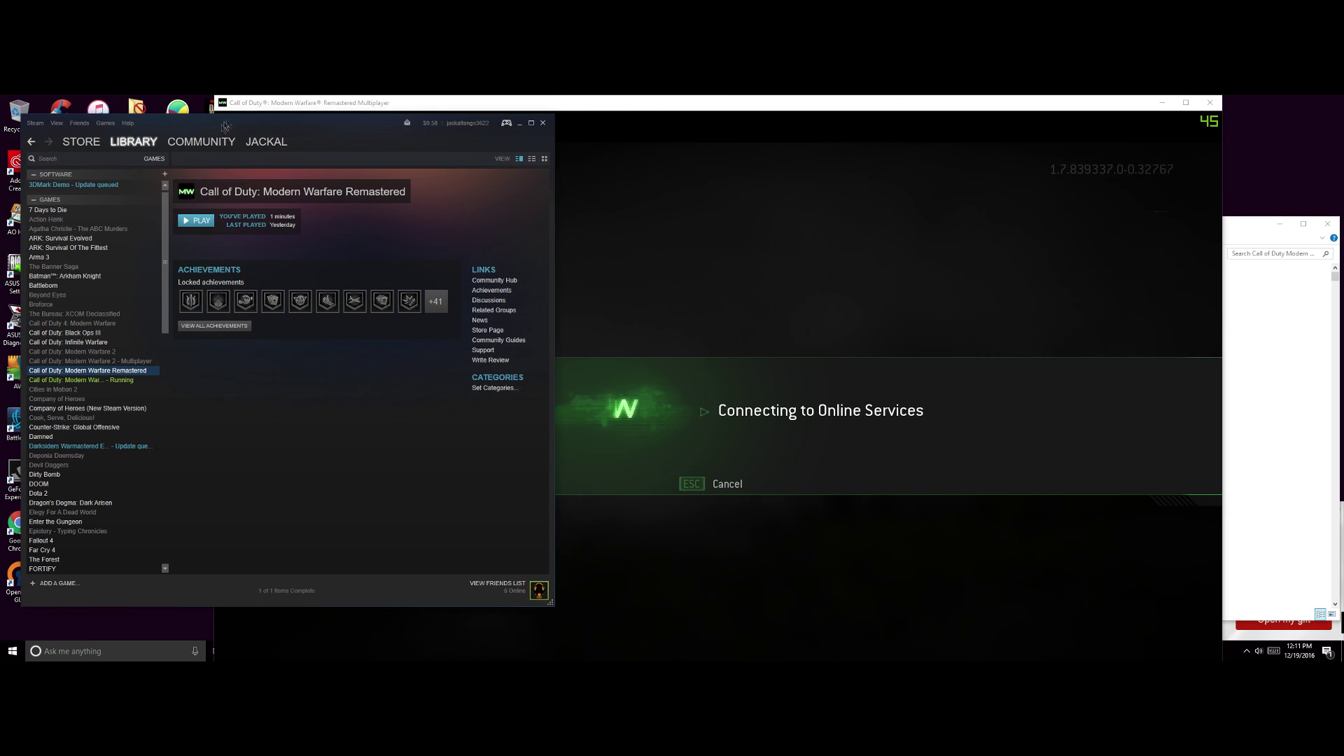
left_click(979, 336)
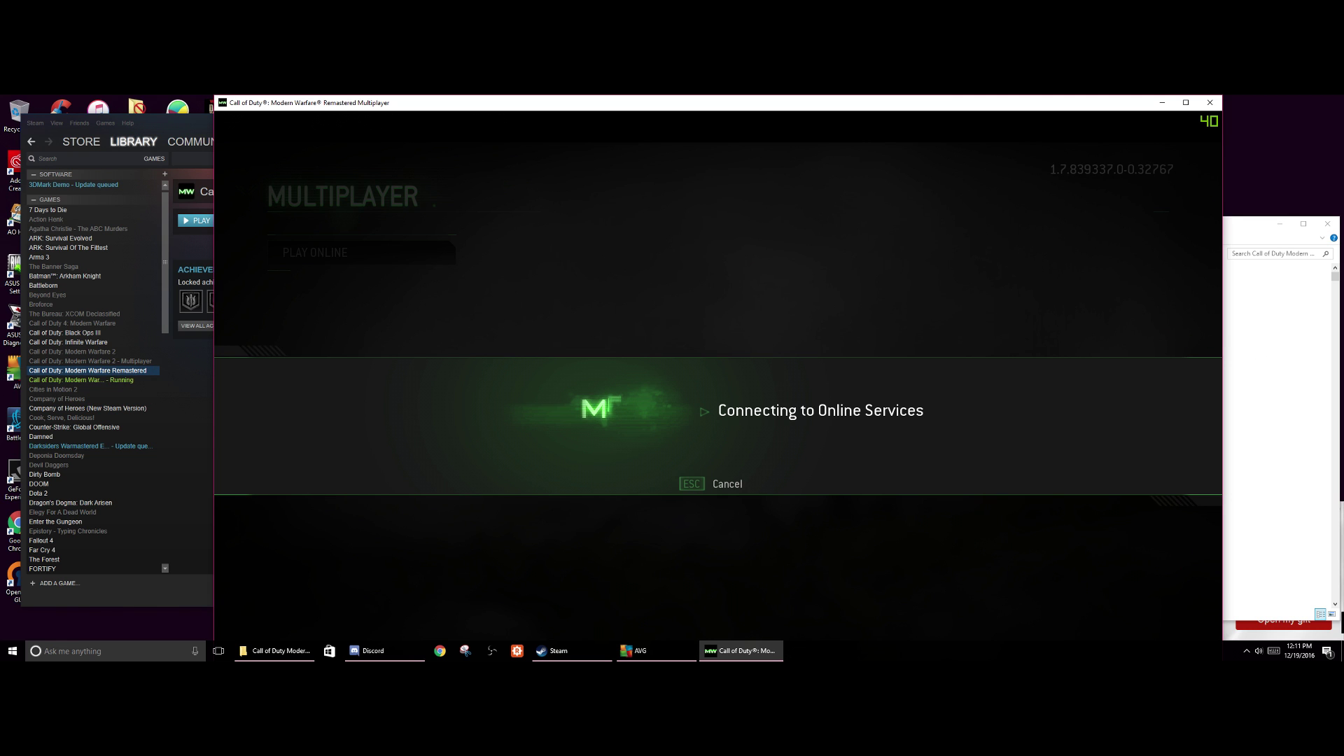
Step: Bring the game's install folder forward in File Explorer and scroll through its full file list
left_click(274, 650)
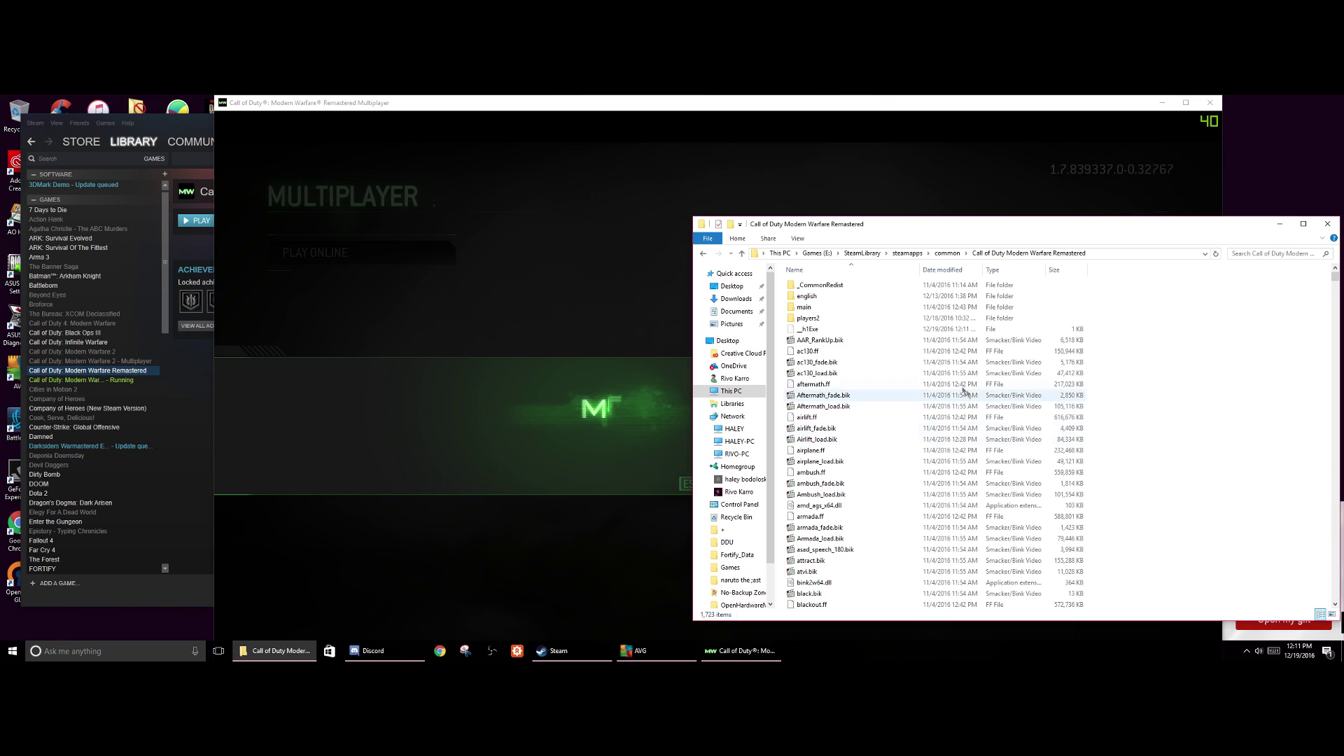
scroll(903, 462, "down", 20)
scroll(918, 468, "down", 20)
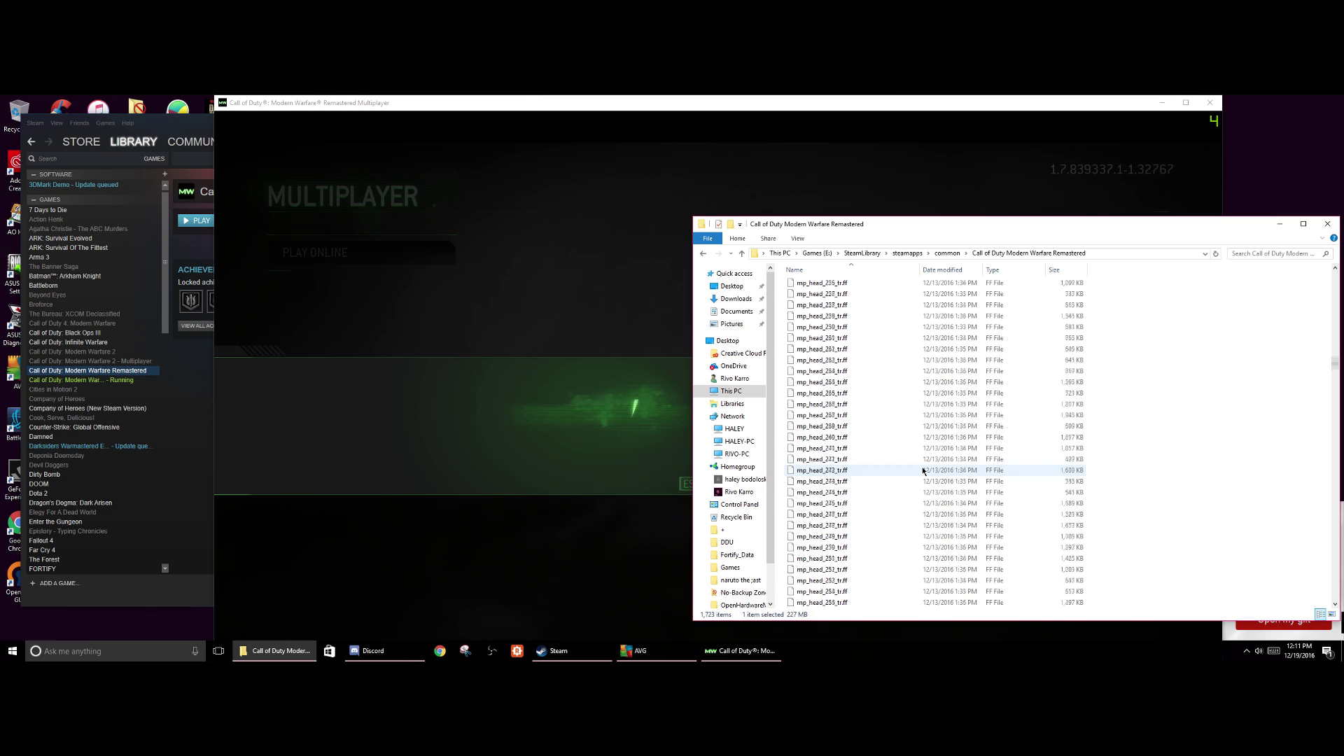
scroll(901, 456, "down", 20)
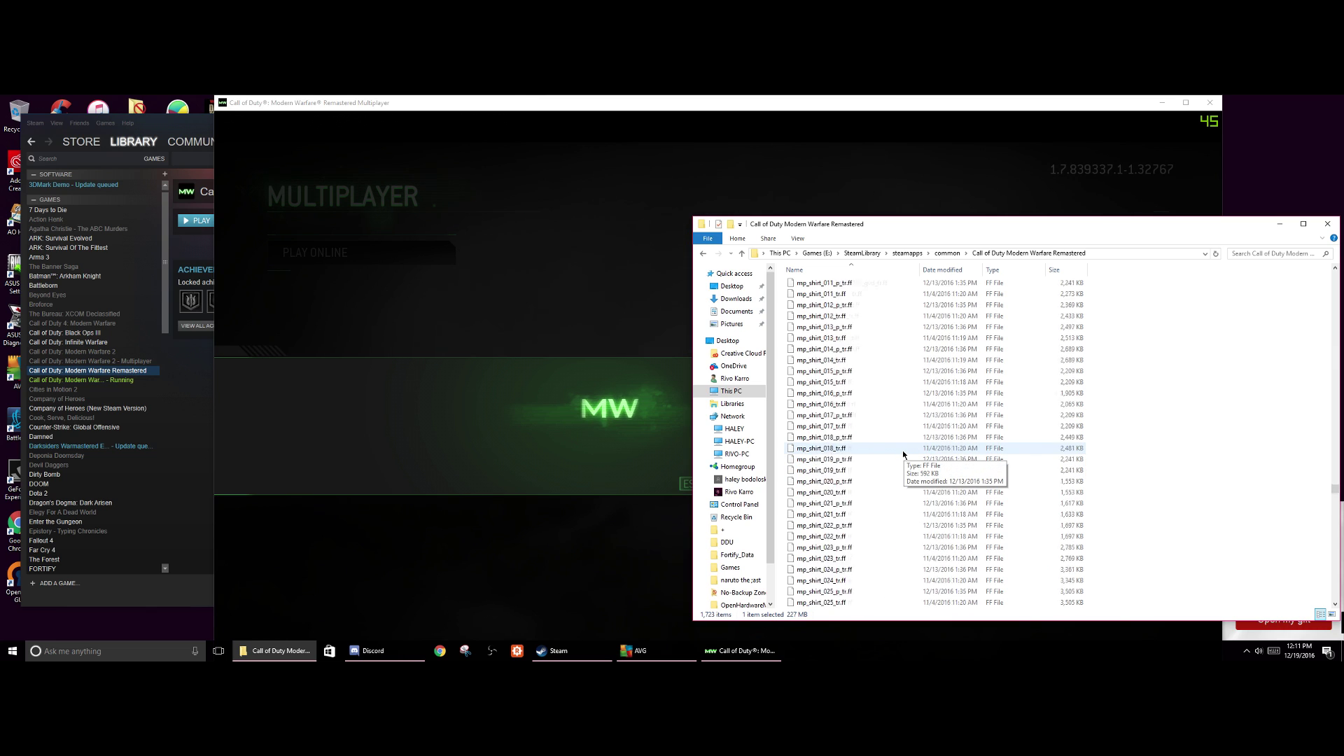
scroll(902, 451, "up", 20)
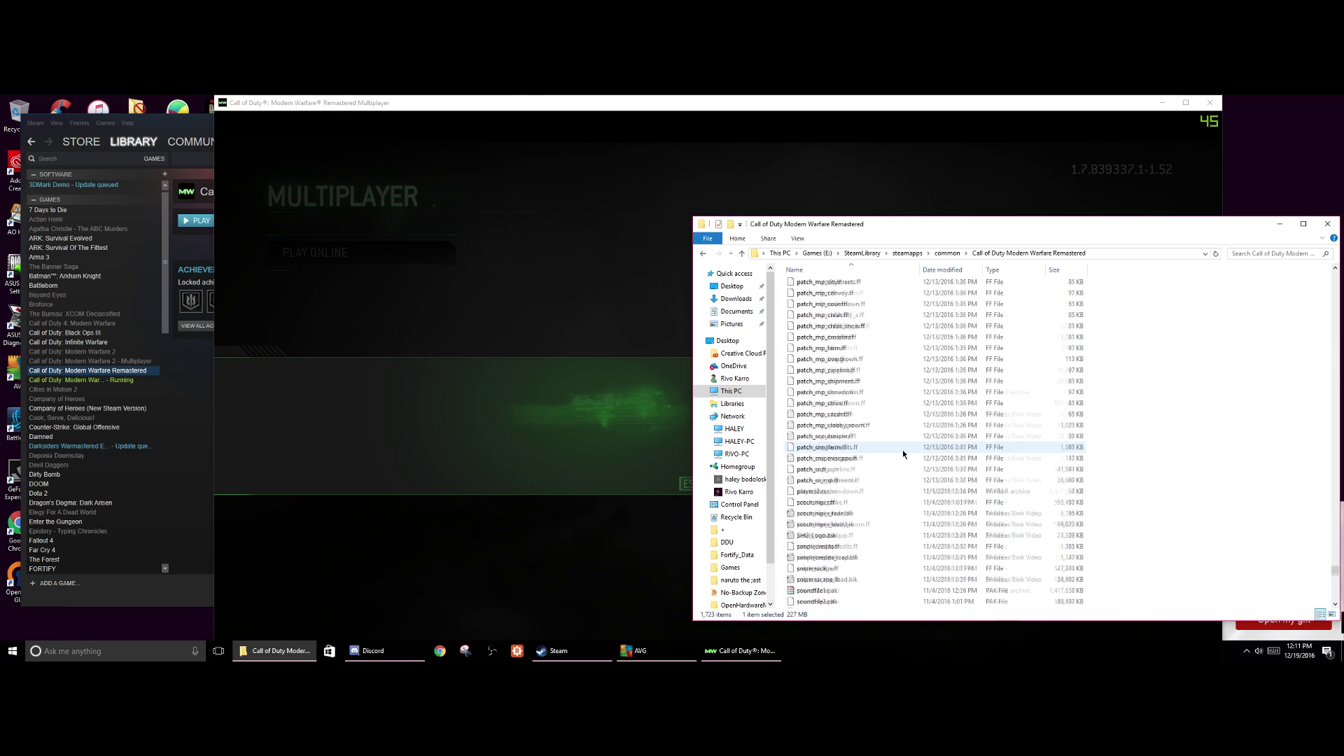
scroll(903, 452, "up", 20)
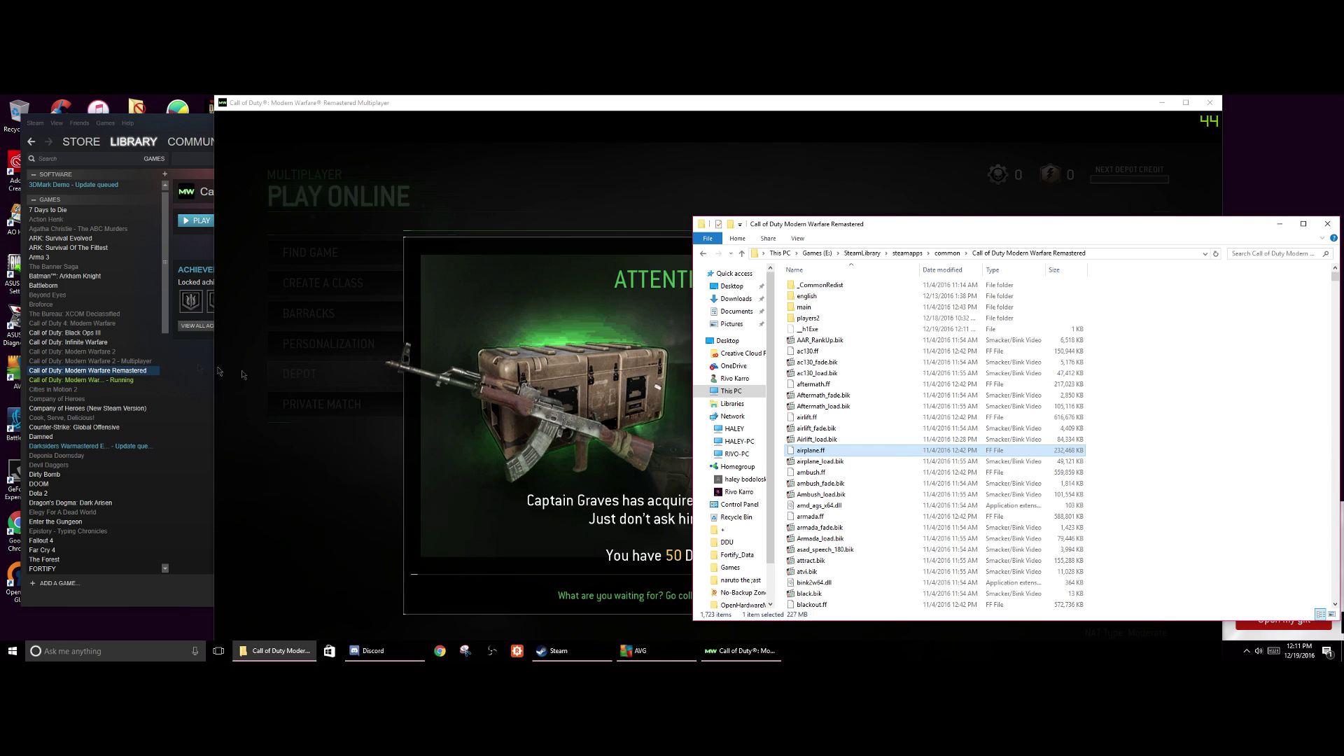
scroll(112, 354, "down", 1)
scroll(116, 347, "down", 3)
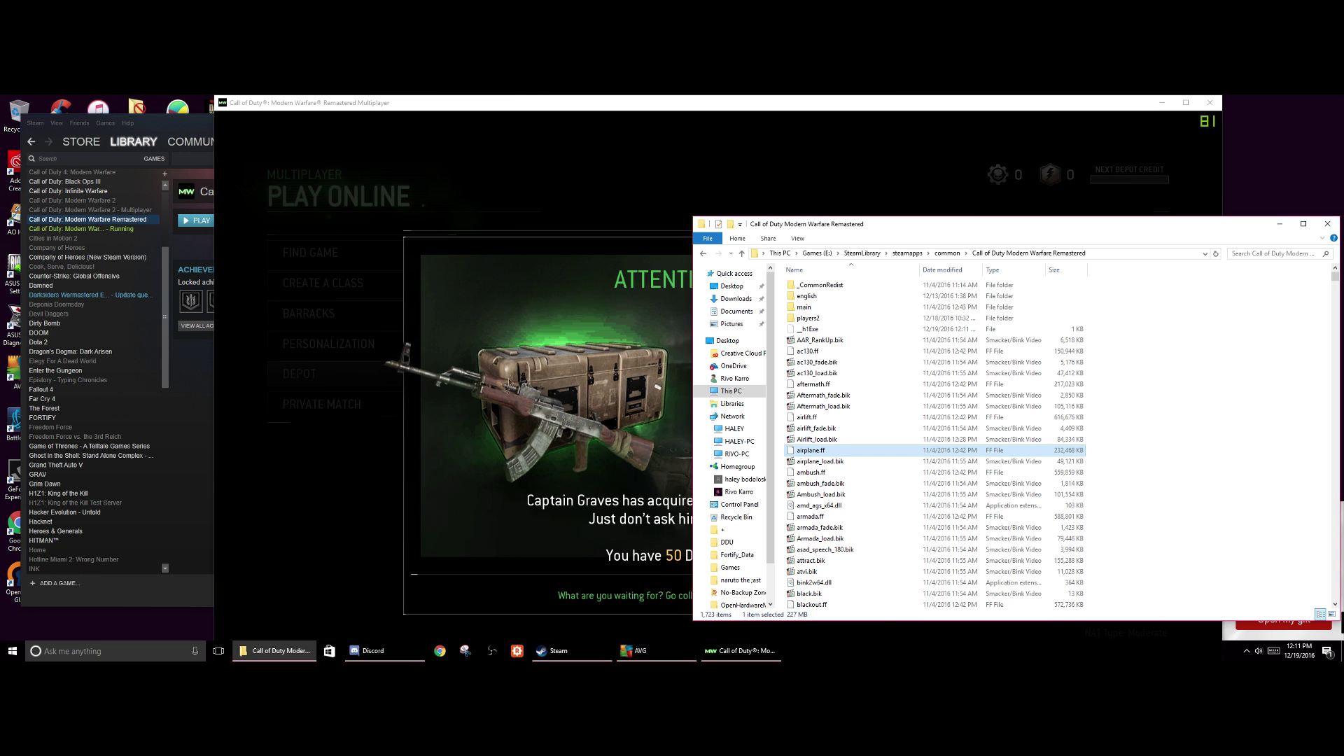
Step: Dismiss the Depot credits notice in the game window and switch away with Alt+Tab
left_click(550, 430)
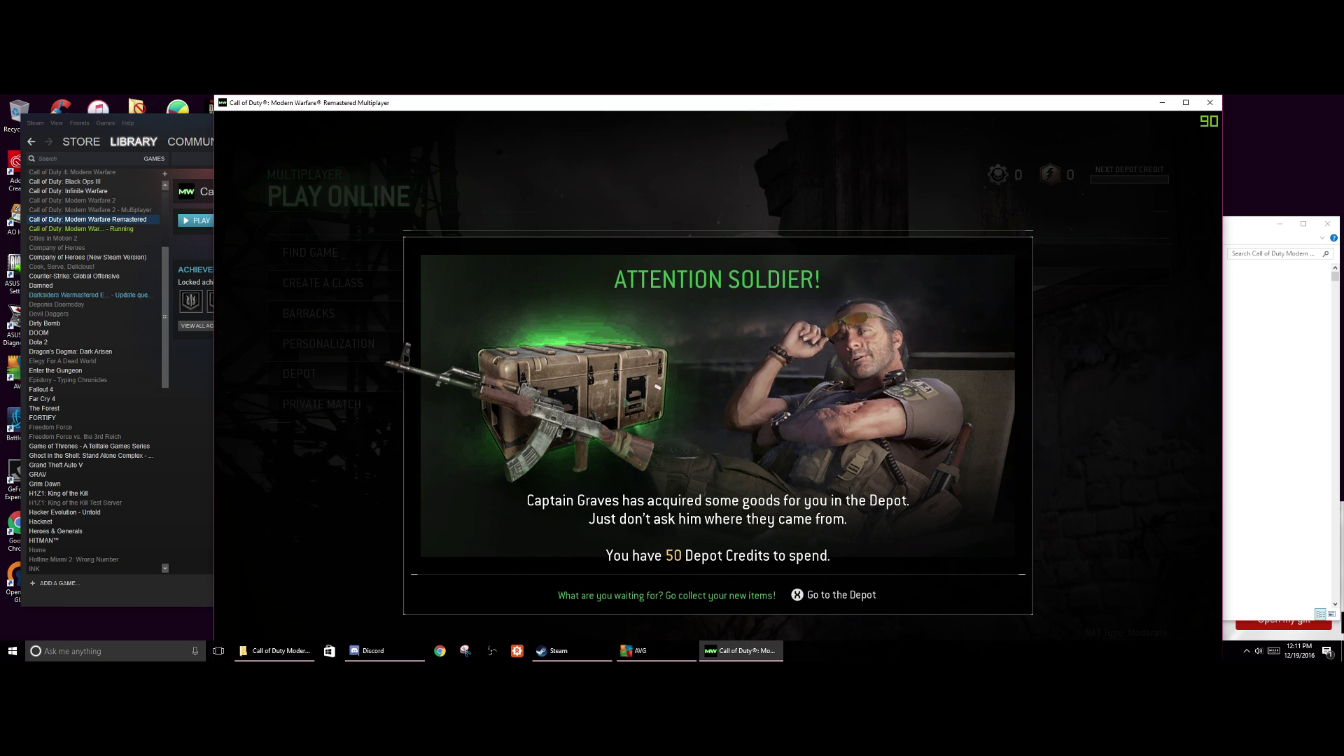
key("Escape")
key("alt+Tab")
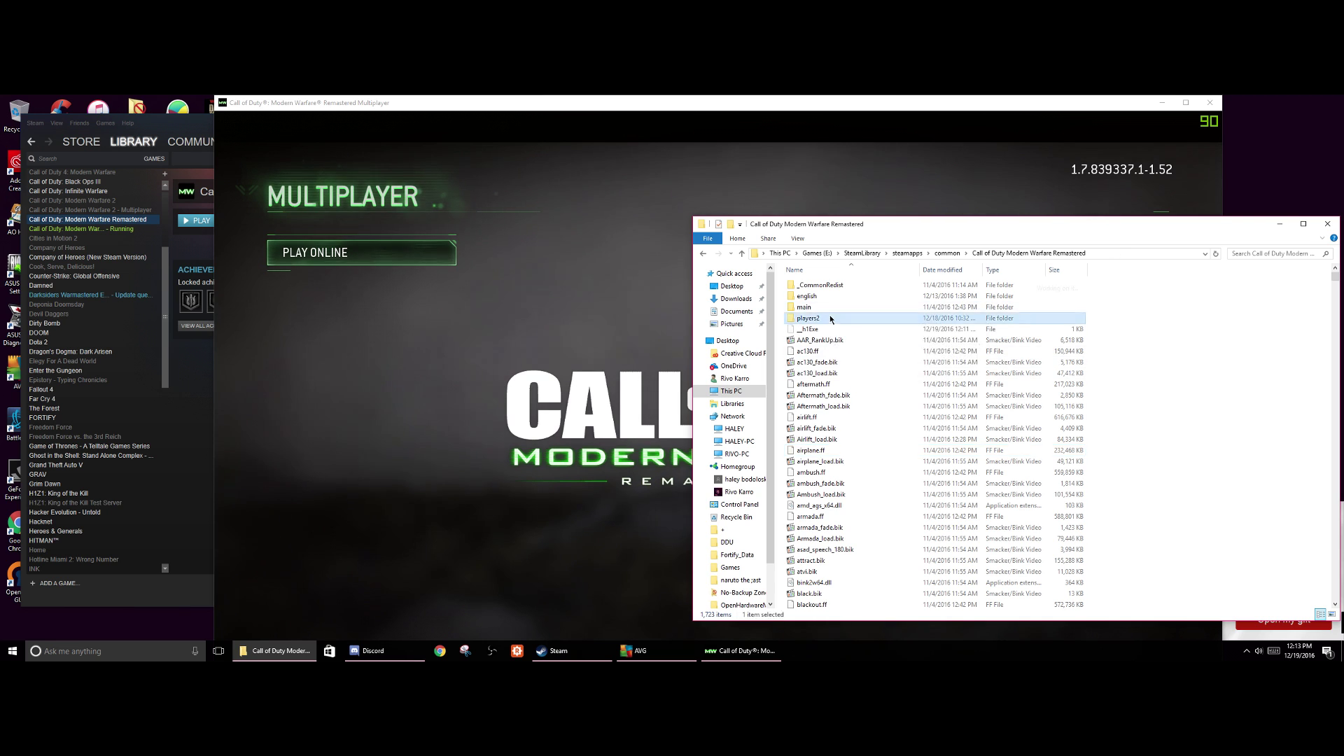
Step: Open and back out of the players2 folder, close the AVG gift popup, and shift the game window left
double_click(808, 318)
key("BackSpace")
right_click(840, 318)
key("Escape")
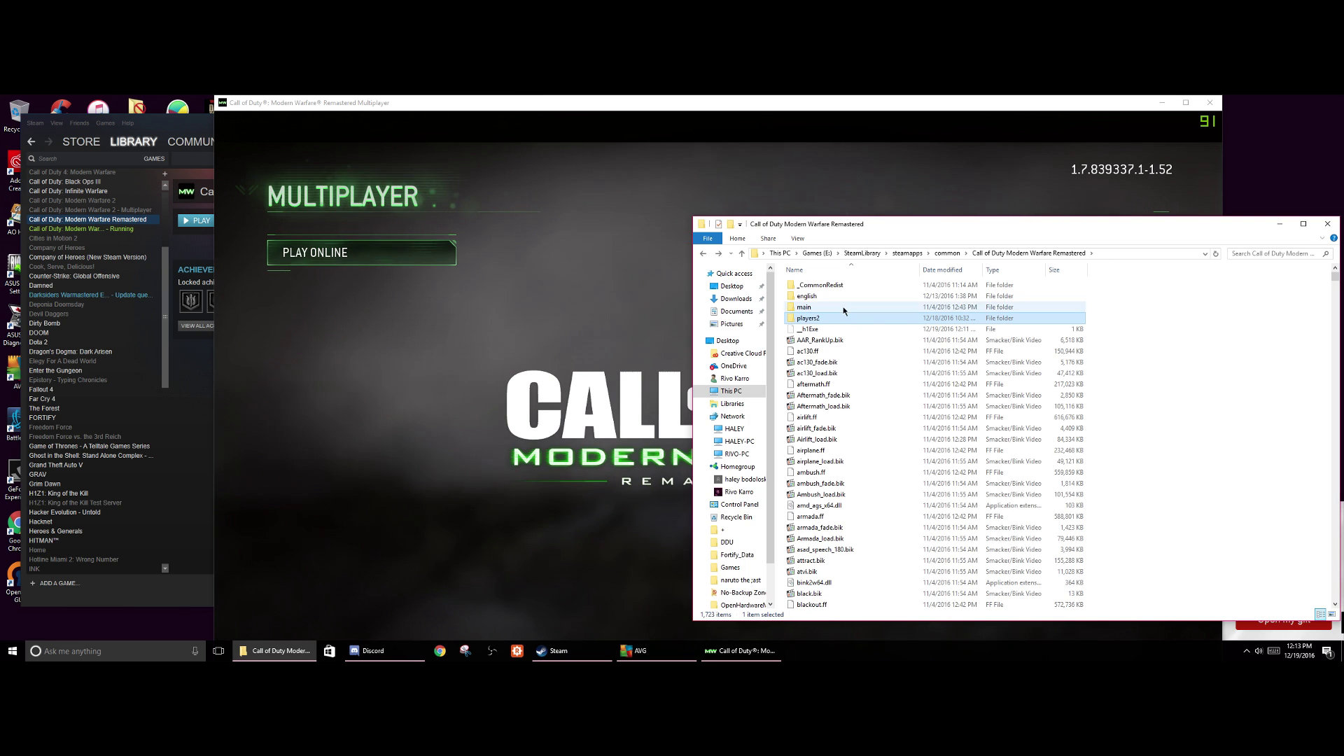
double_click(840, 318)
key("BackSpace")
double_click(830, 318)
key("BackSpace")
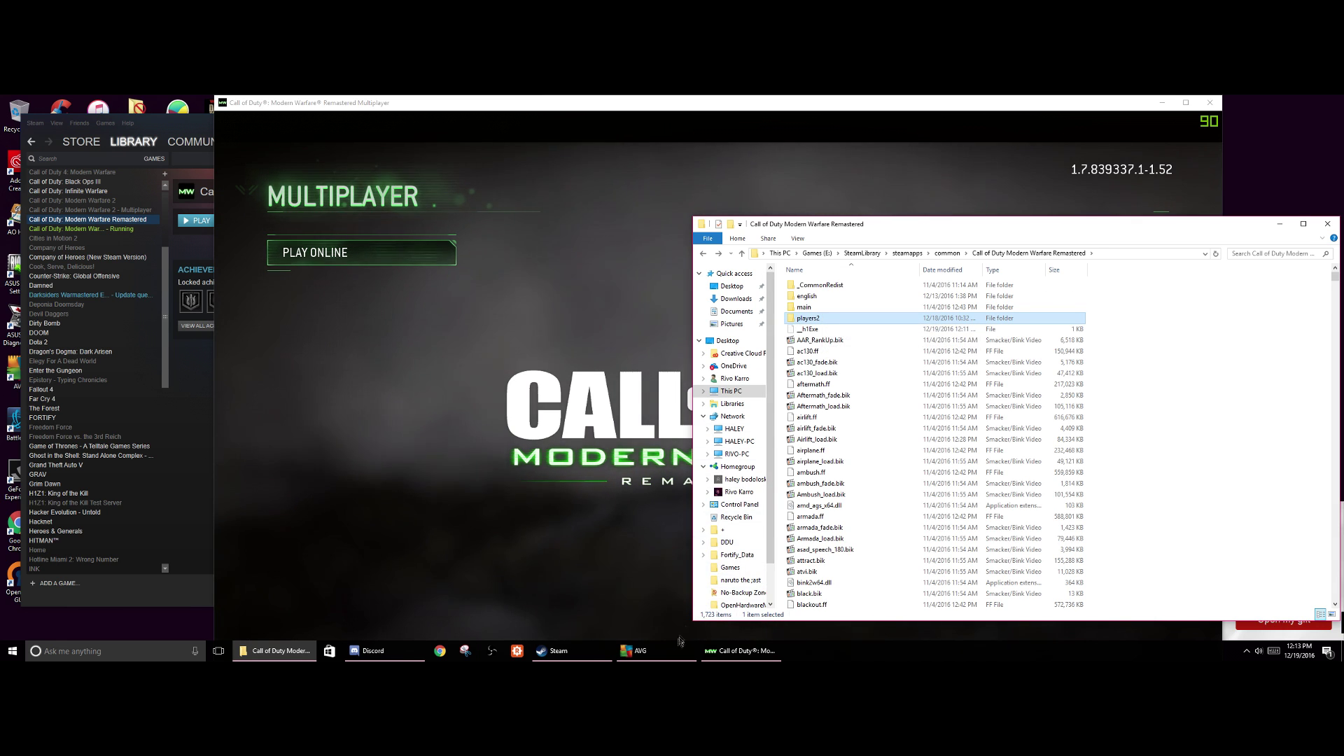
left_click(1336, 509)
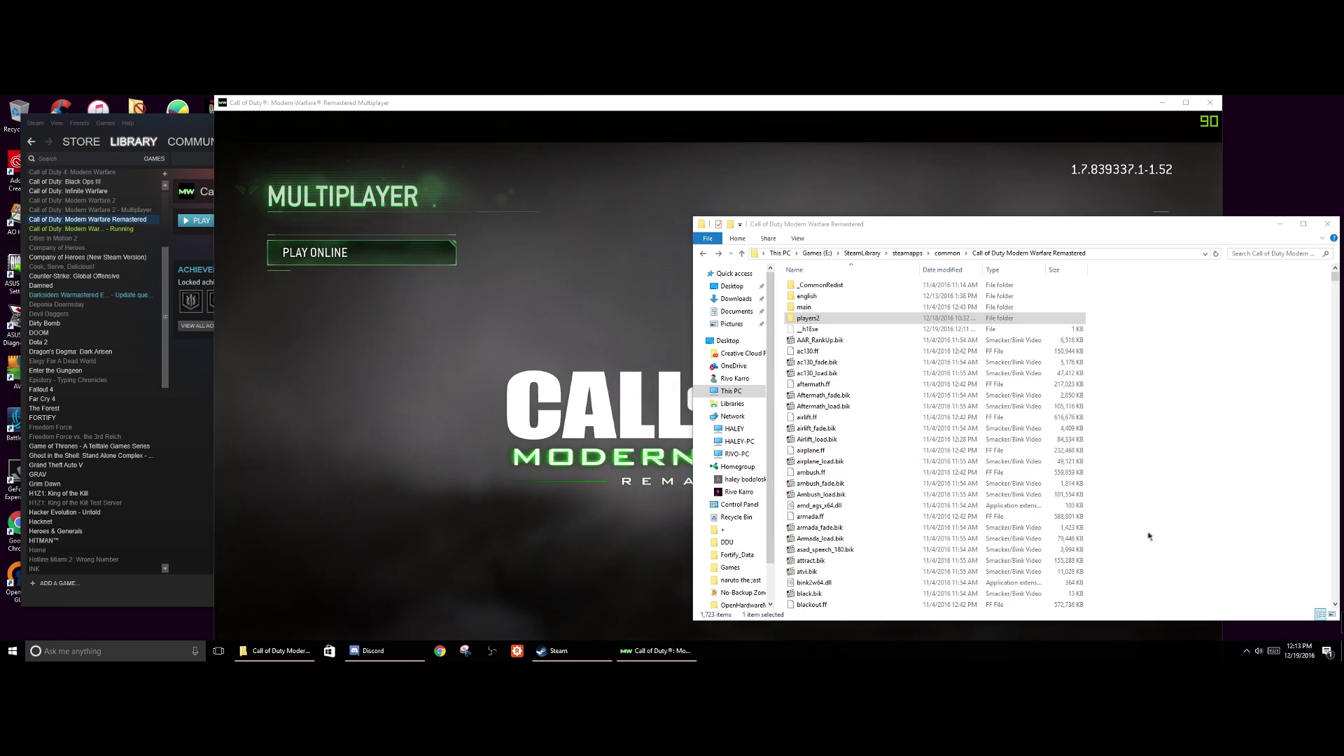
left_click_drag(689, 107, 671, 110)
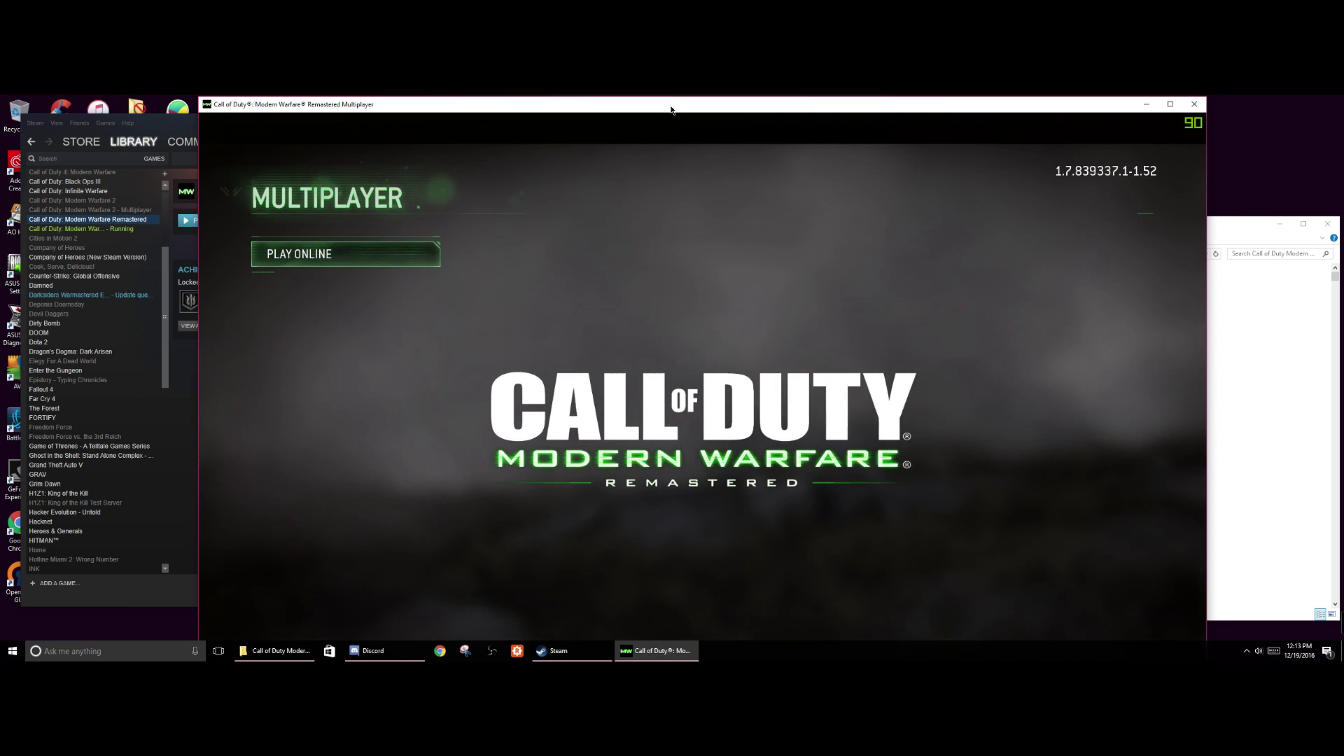